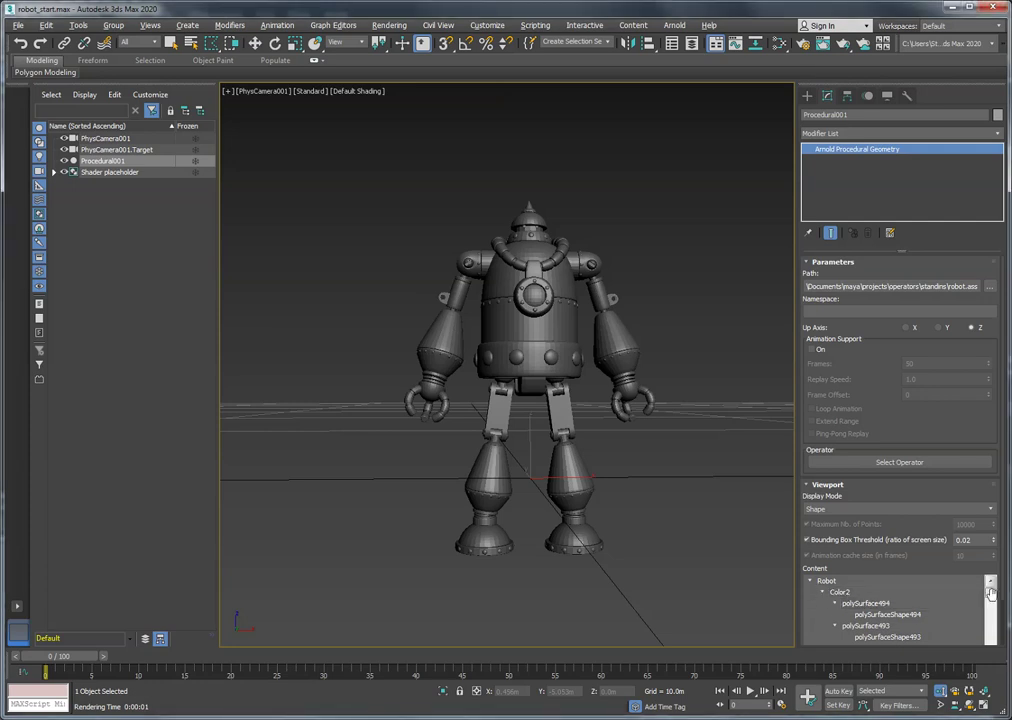
Inspect the robot procedural's Color1 and Color2 groups and their surfaces in the content list.
mouse_move(990, 592)
mouse_down()
mouse_move(992, 610)
mouse_move(994, 580)
mouse_up()
click(823, 592)
click(822, 604)
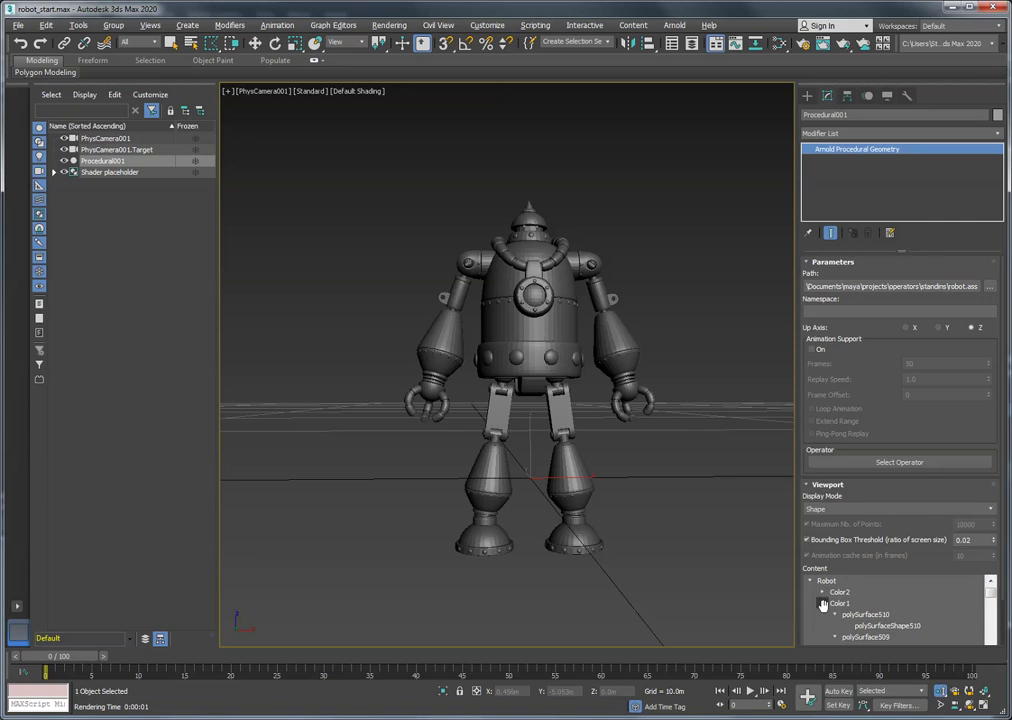
click(822, 604)
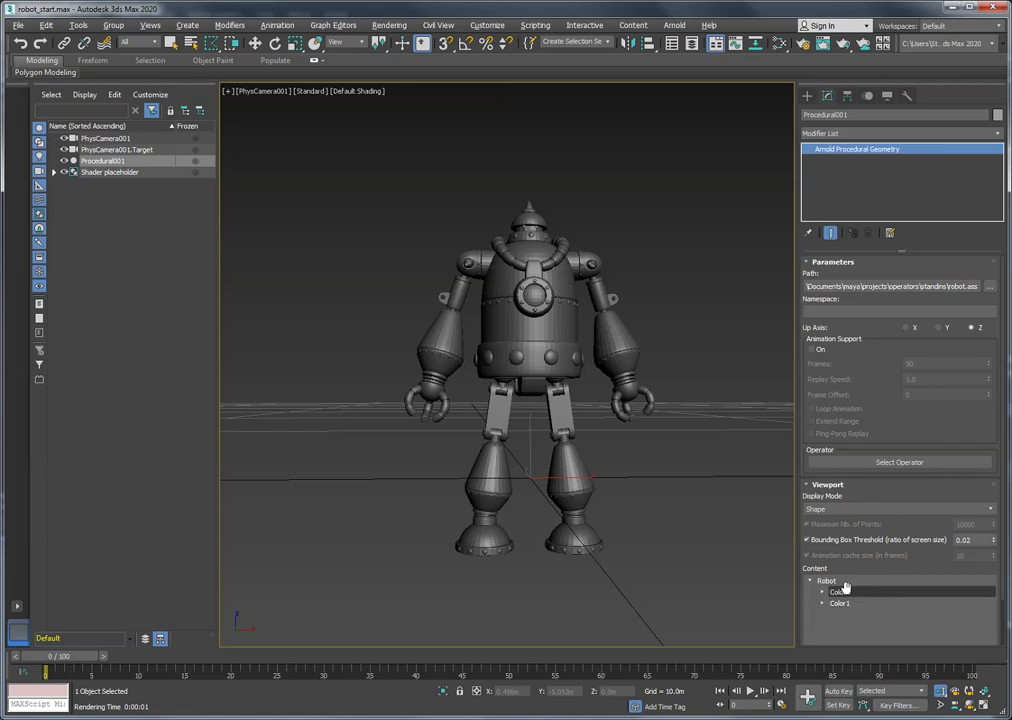
click(840, 606)
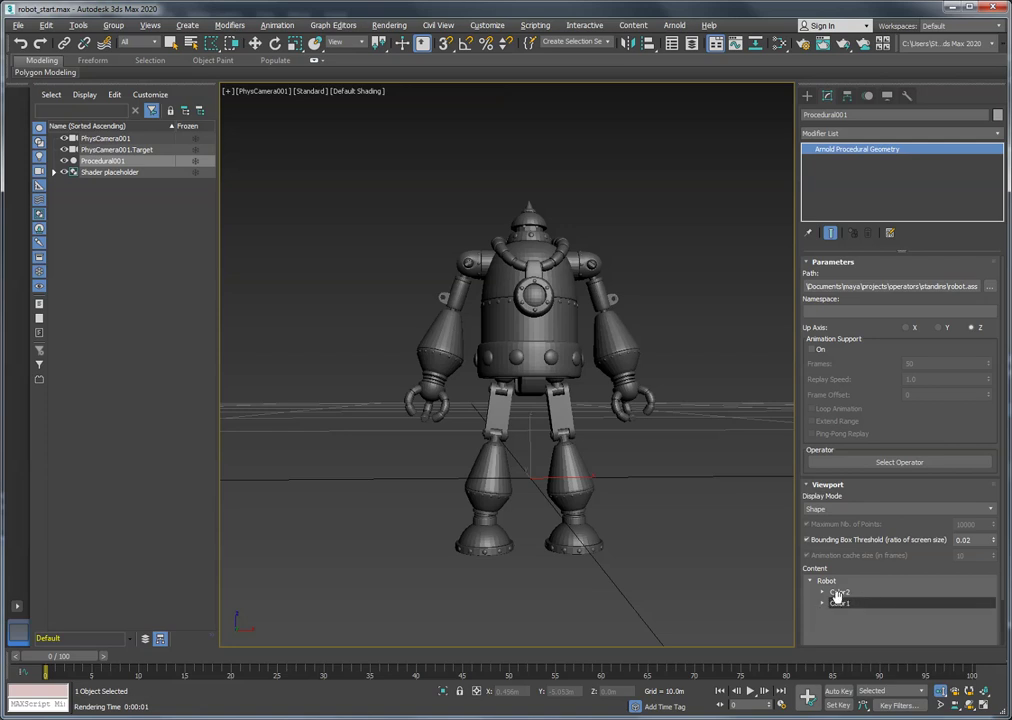
click(823, 592)
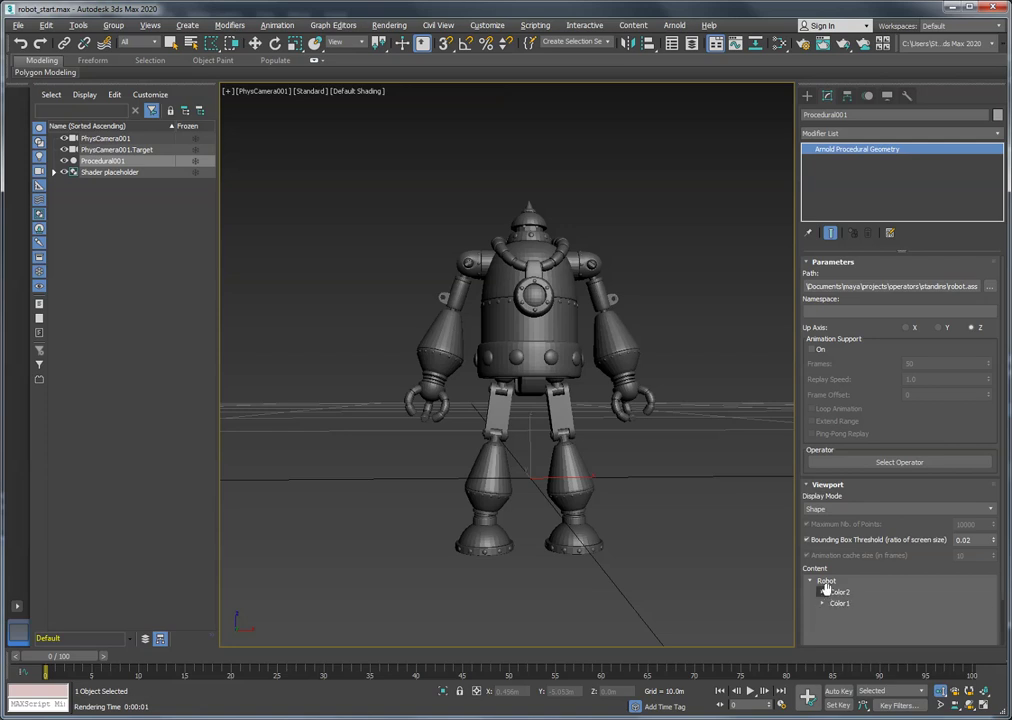
click(823, 592)
click(858, 588)
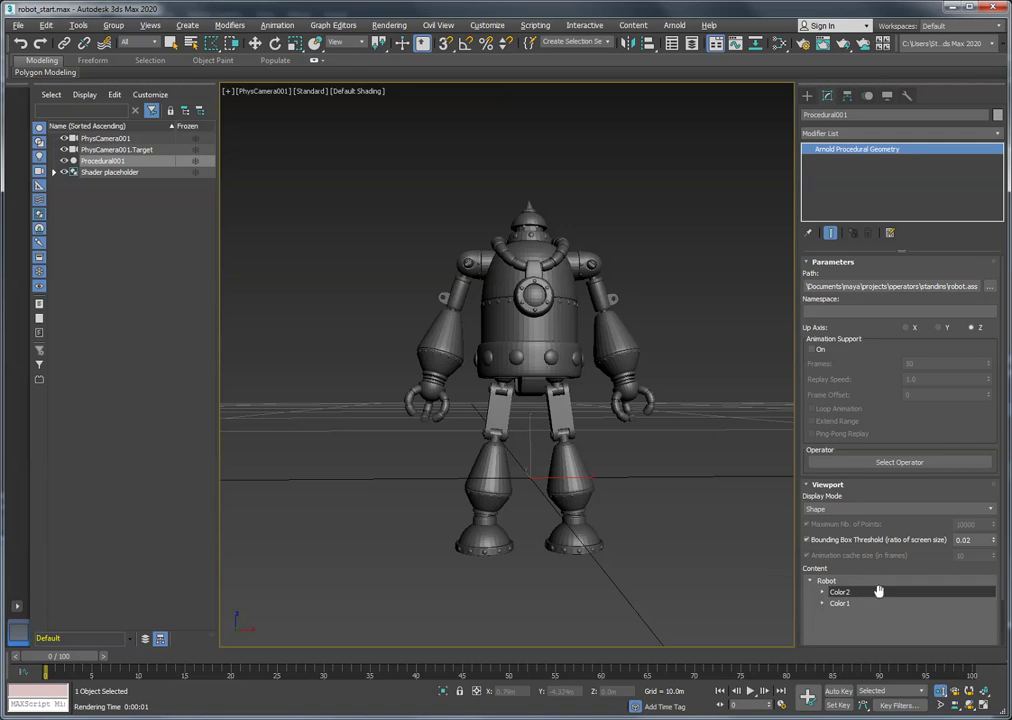
Open the Arnold Operator Graph and center its window on screen.
click(903, 463)
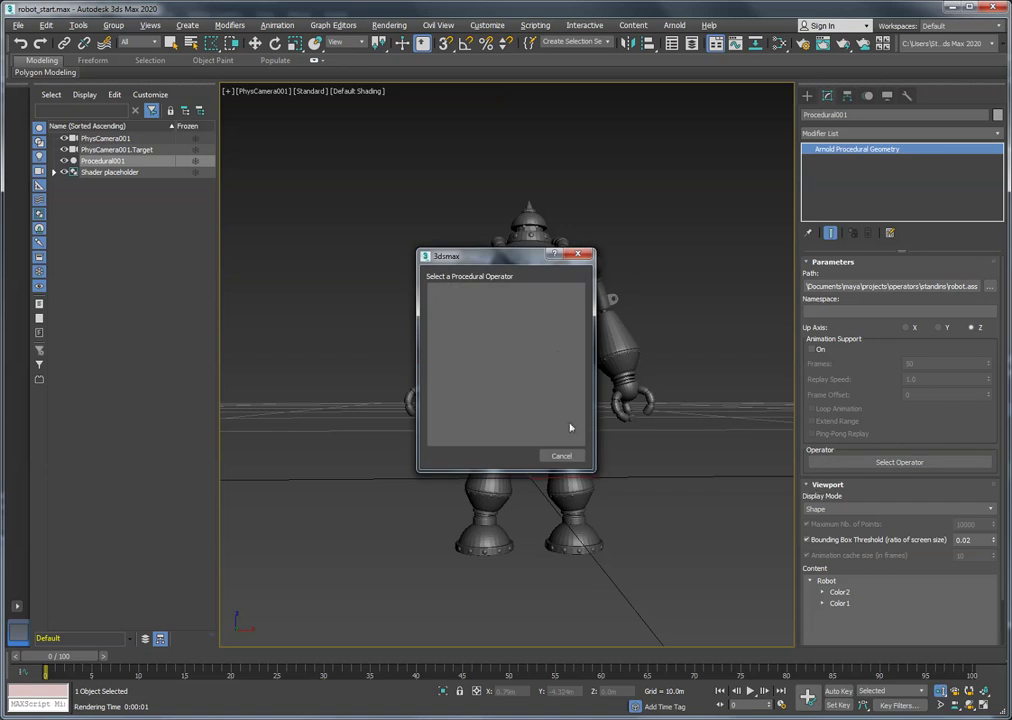
click(566, 456)
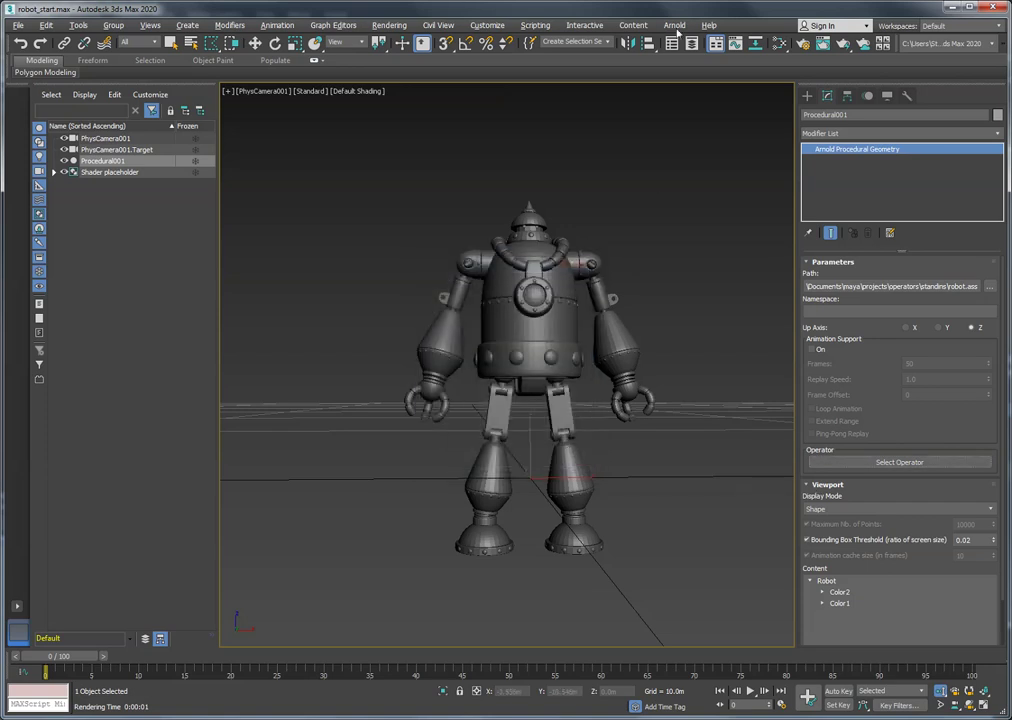
click(674, 25)
click(697, 62)
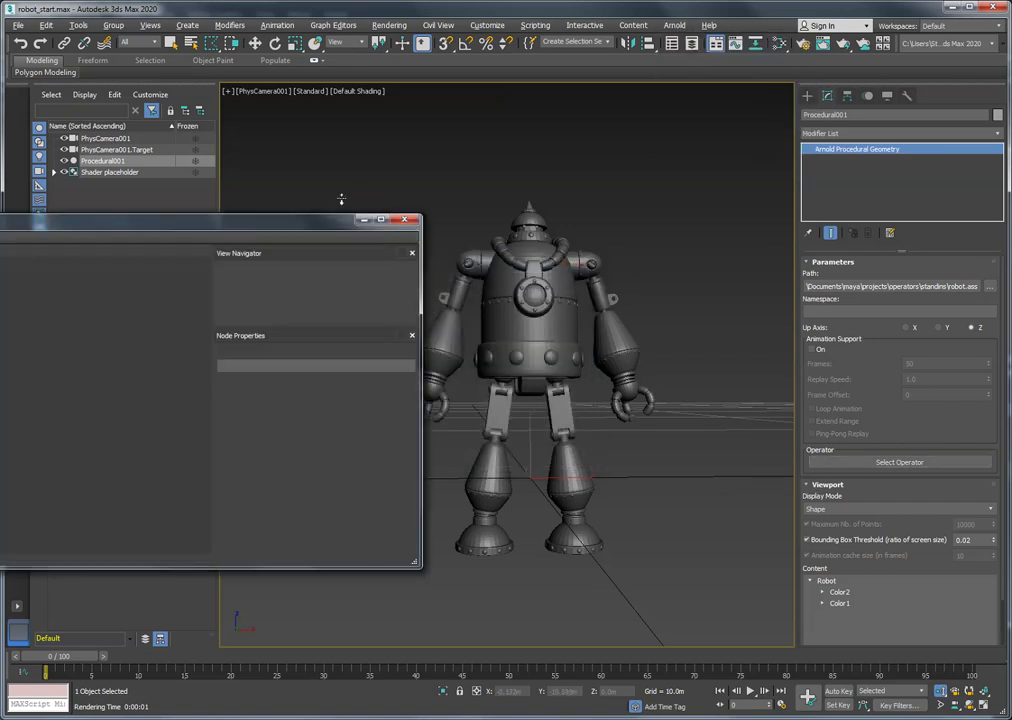
drag(352, 220, 788, 230)
Add a Procedural node and set Procedural_1 as the robot procedural's operator.
click(155, 400)
drag(155, 400, 504, 425)
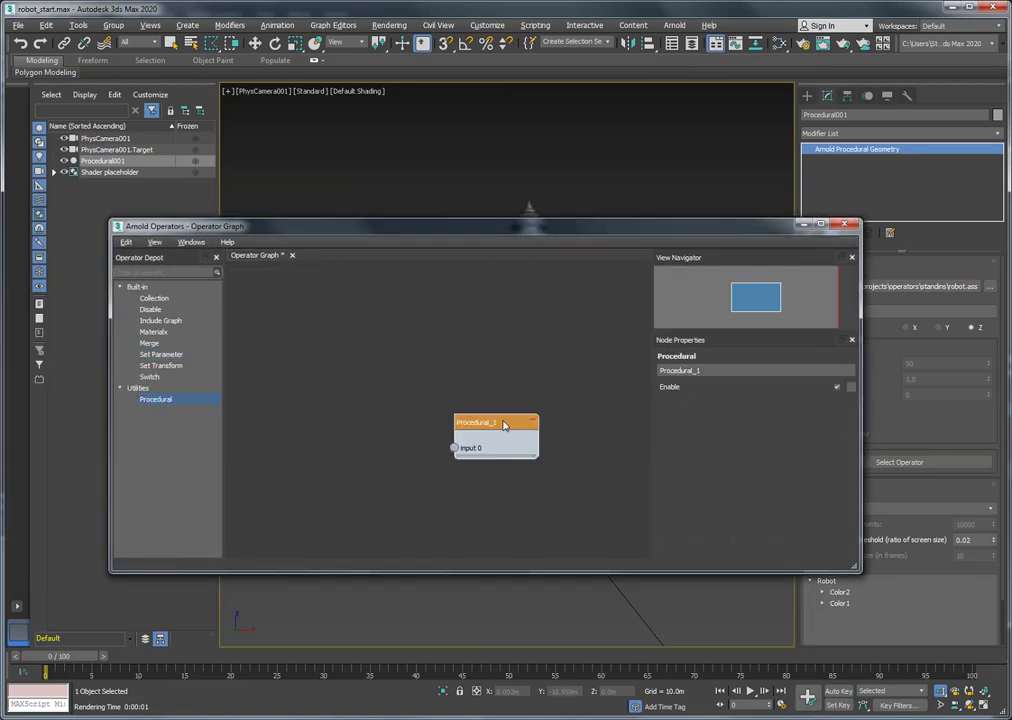
click(932, 466)
click(516, 288)
click(578, 454)
Reposition the Procedural_1 node and the graph window so the robot is visible.
drag(502, 422, 573, 407)
drag(588, 231, 589, 311)
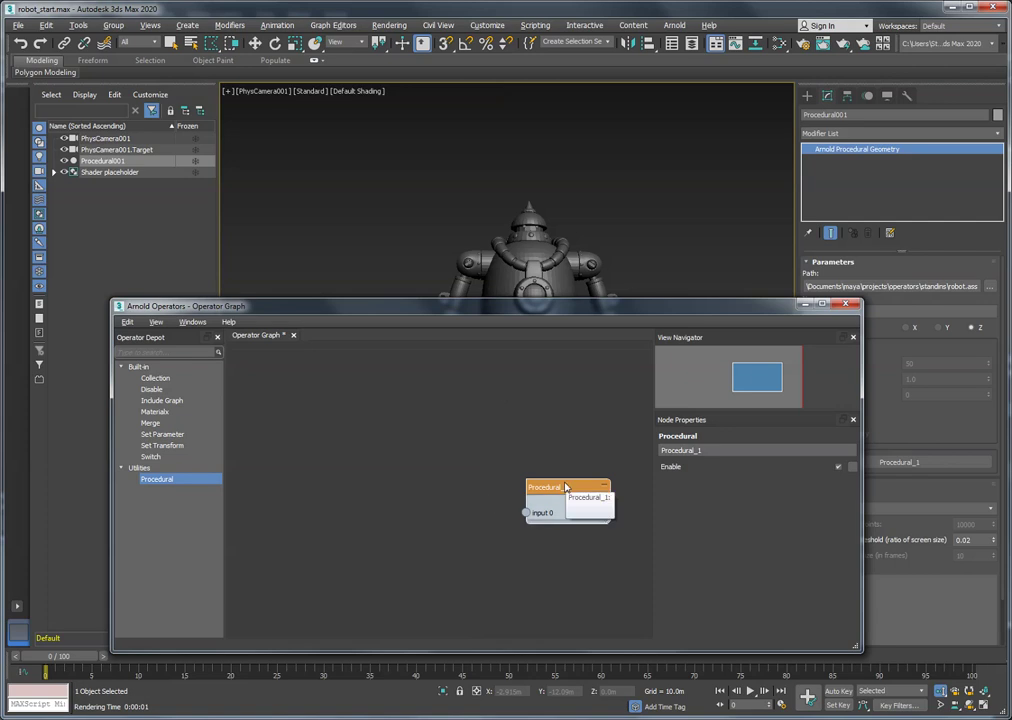
drag(724, 312, 632, 325)
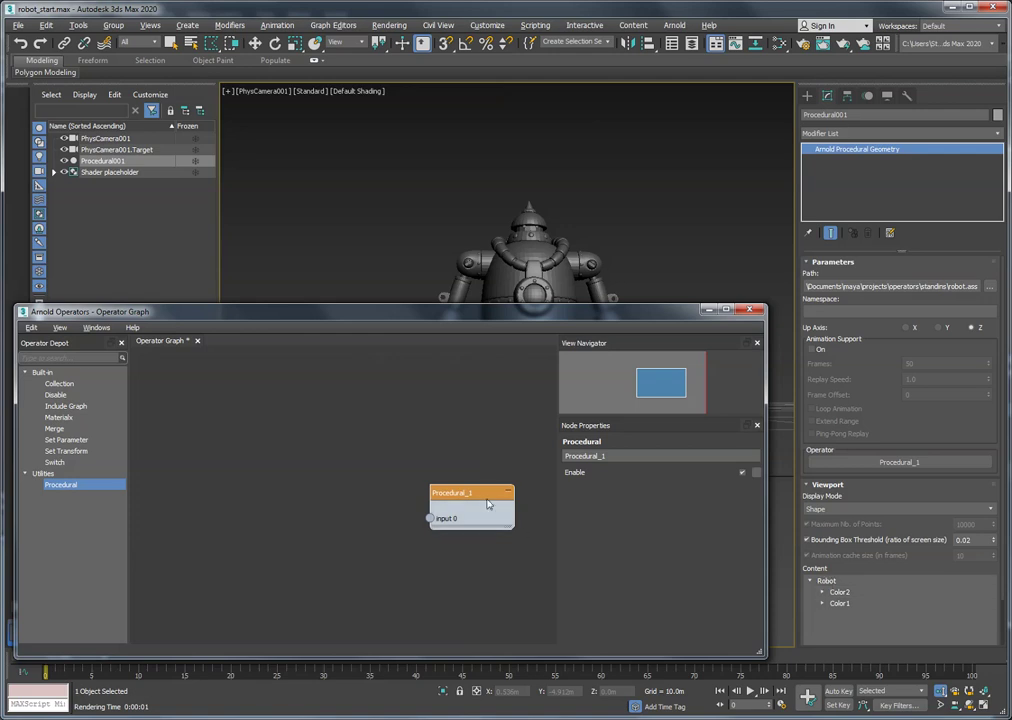
drag(488, 504, 476, 486)
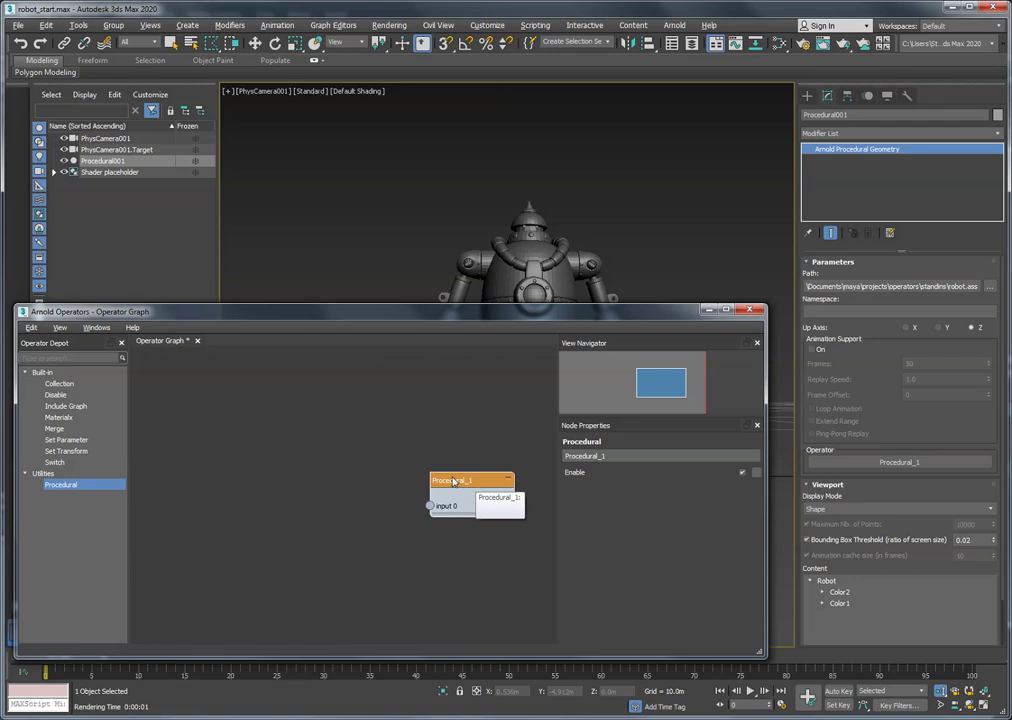
drag(476, 486, 444, 482)
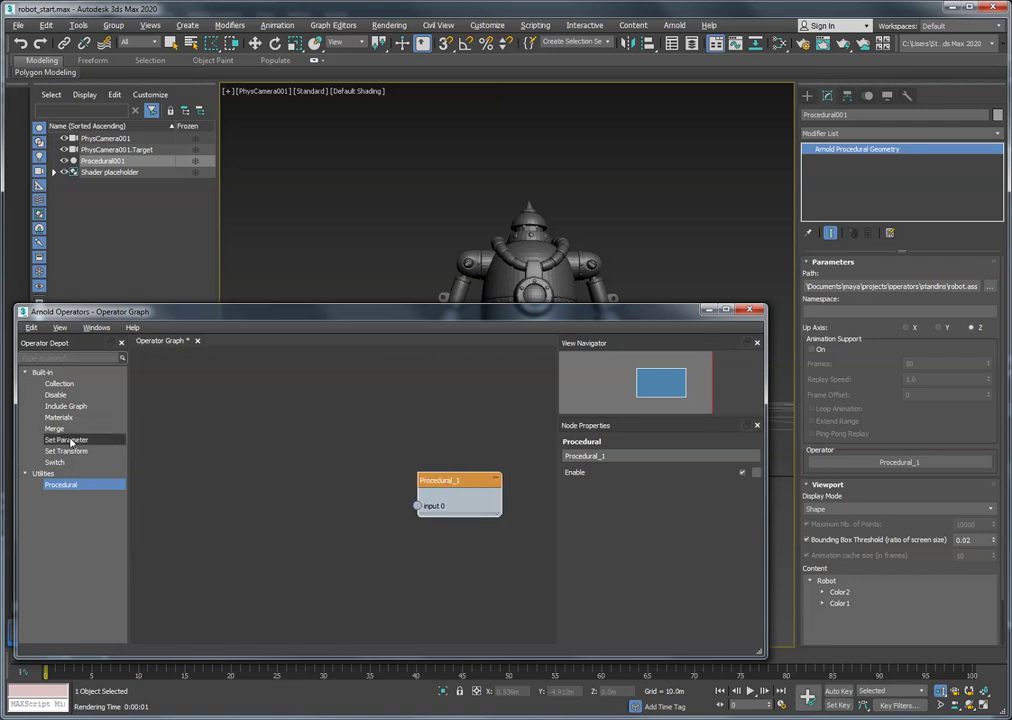
Add a Set Parameter node and enter the selection path Robot/Color 1/.
drag(66, 440, 418, 506)
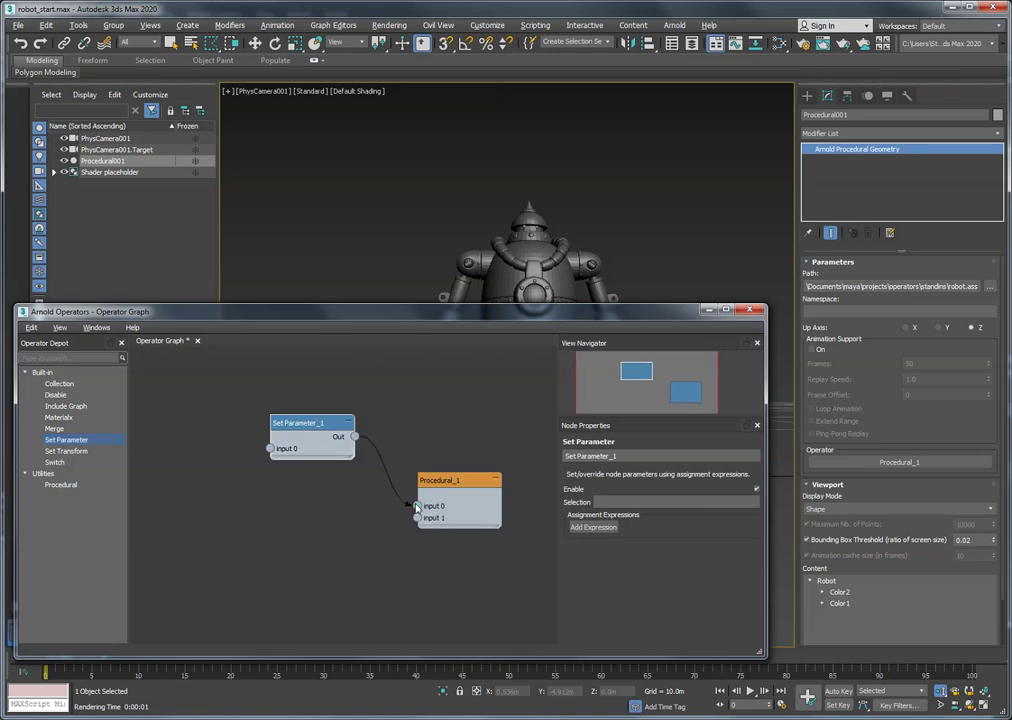
click(598, 501)
click(836, 603)
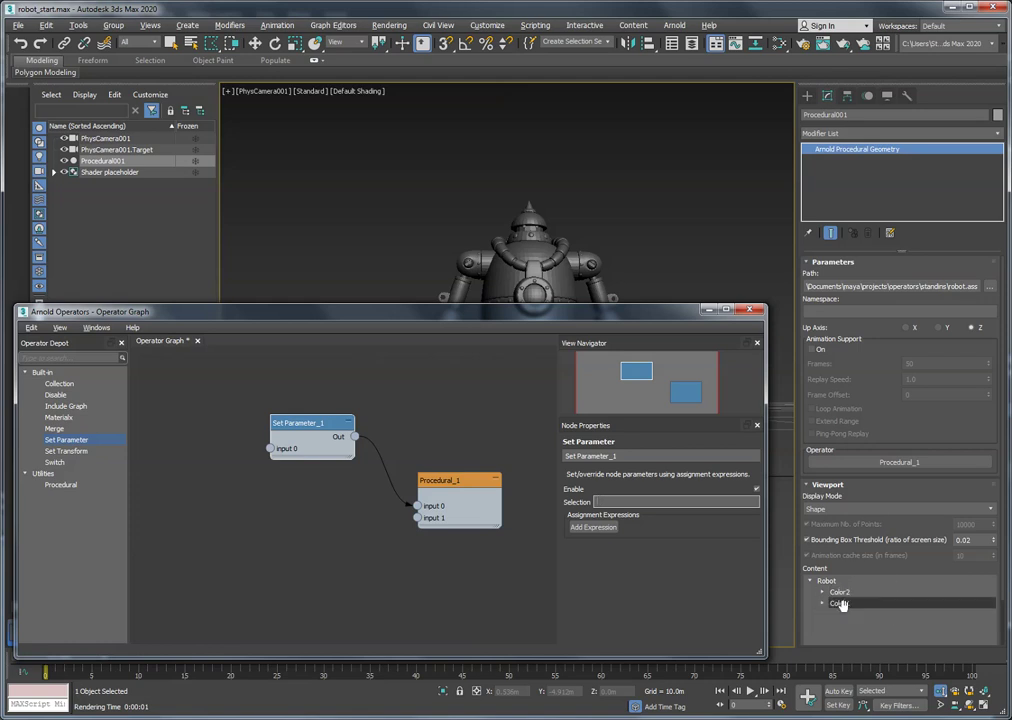
drag(838, 604, 628, 502)
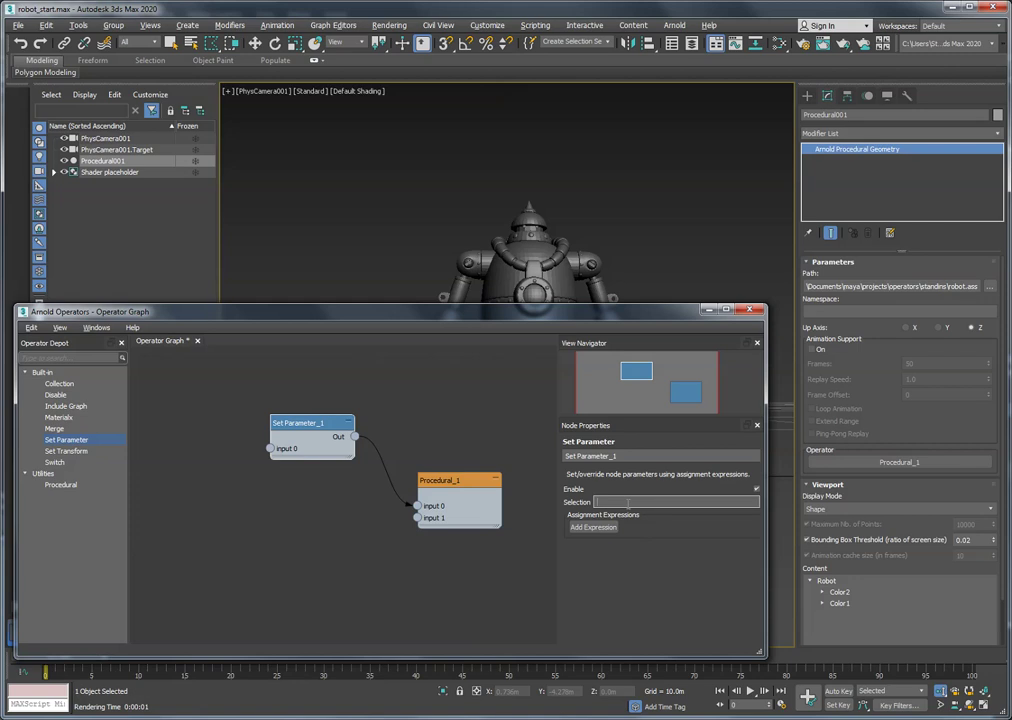
text(Robot)
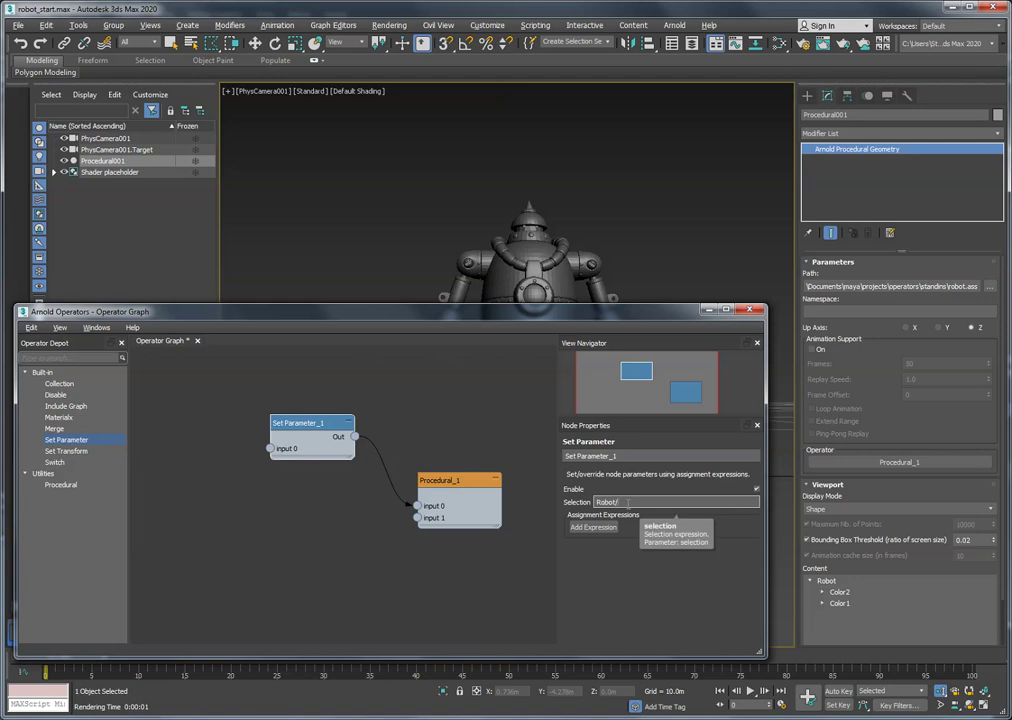
text(/Color 1/)
click(822, 603)
click(822, 602)
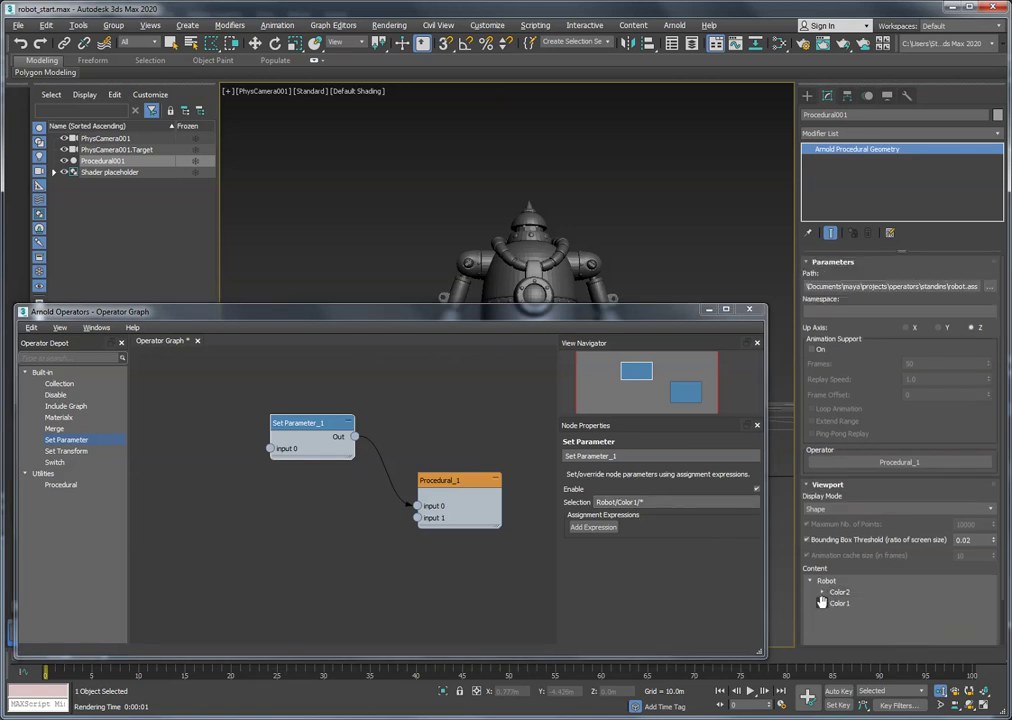
Add a shader= assignment expression and disable the Set Parameter node.
click(592, 527)
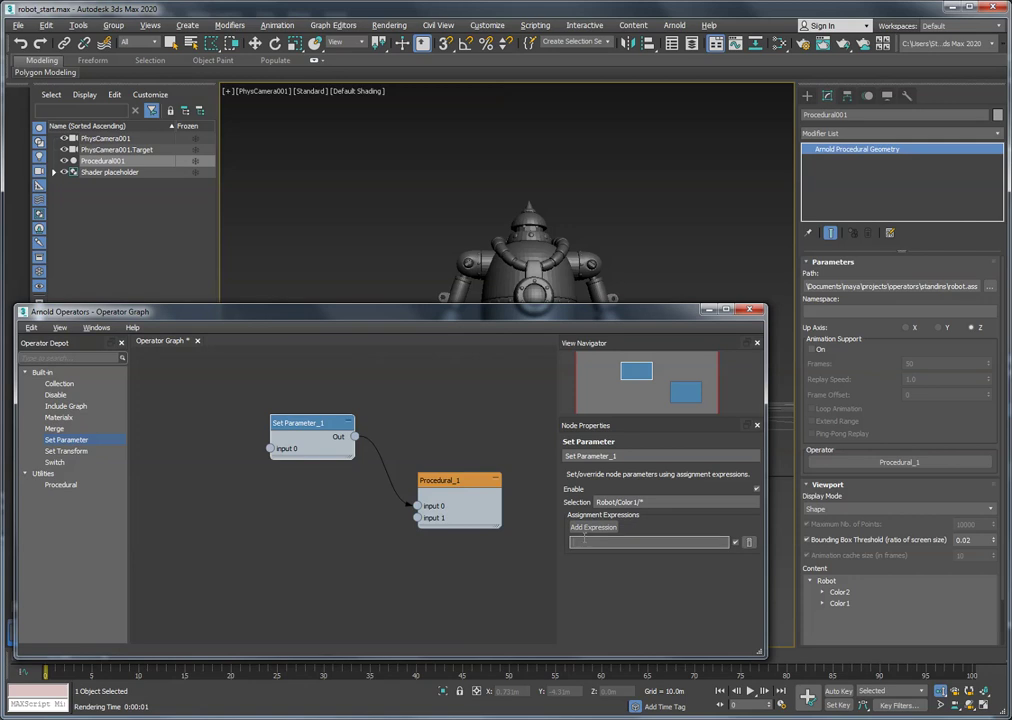
text(shader=)
drag(612, 542, 569, 542)
click(756, 489)
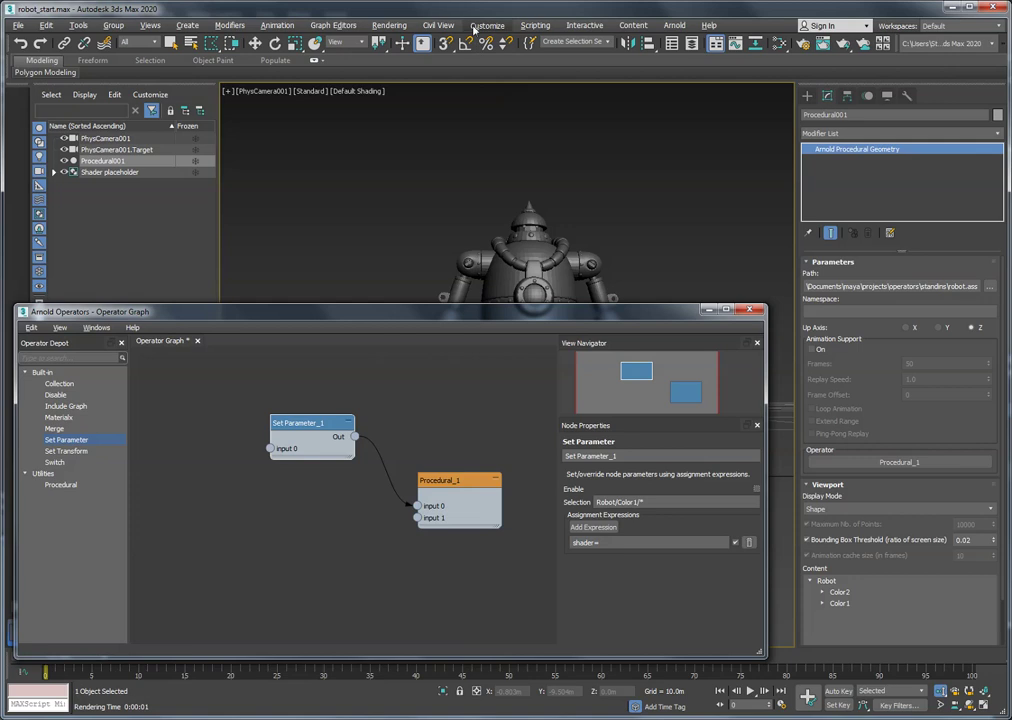
click(392, 26)
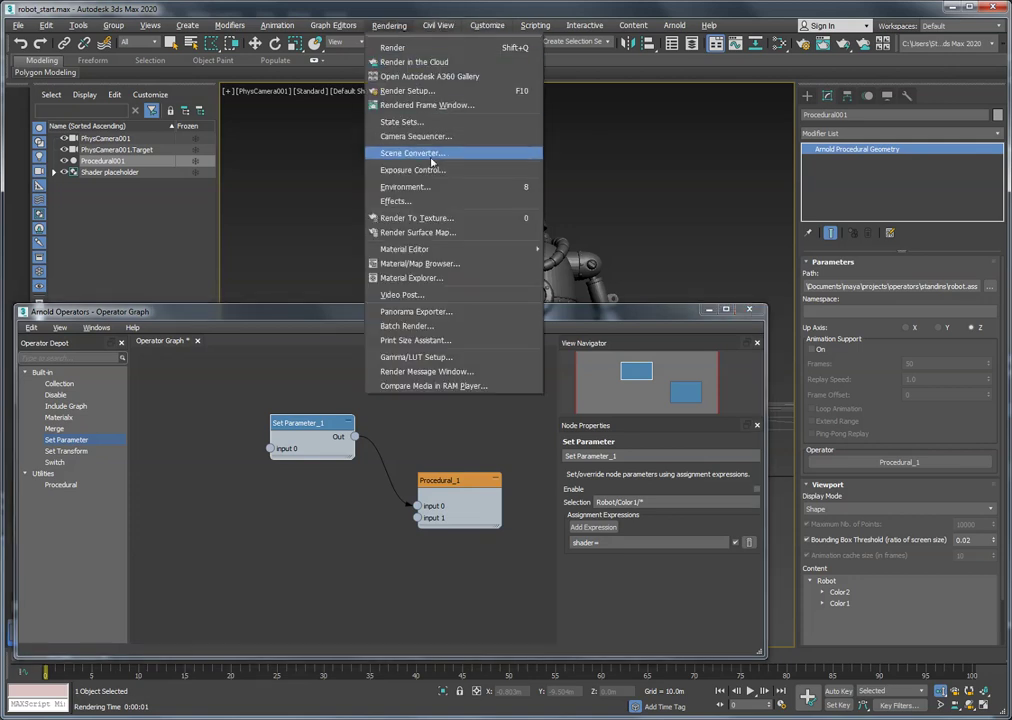
Set the render target to ActiveShade Mode and start an ActiveShade render of the grey robot.
click(416, 91)
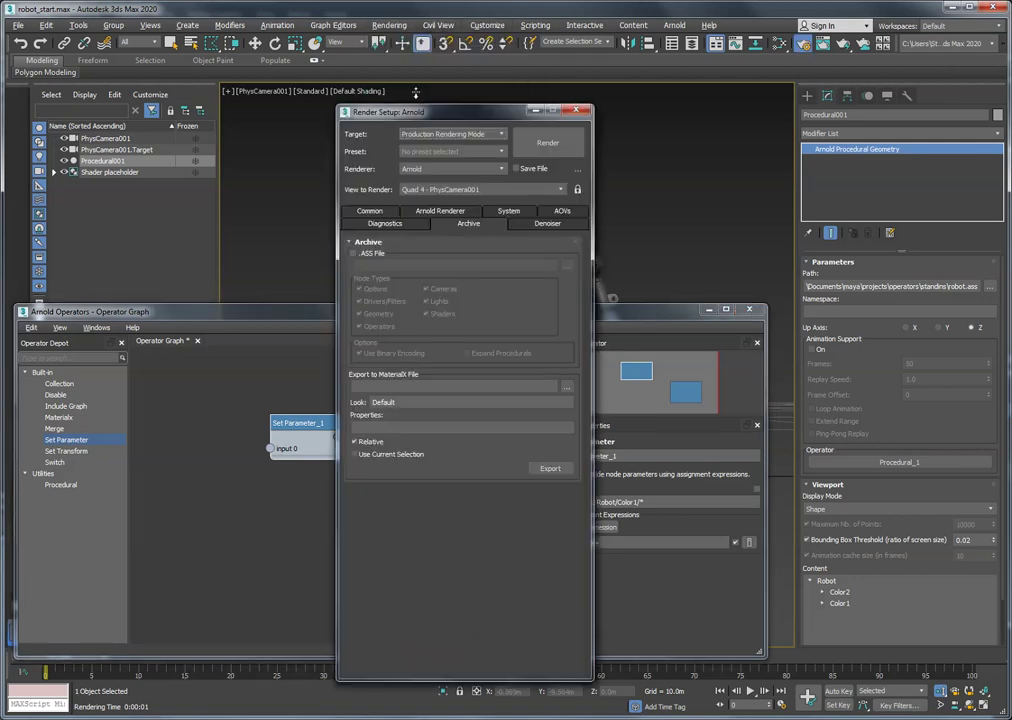
click(459, 136)
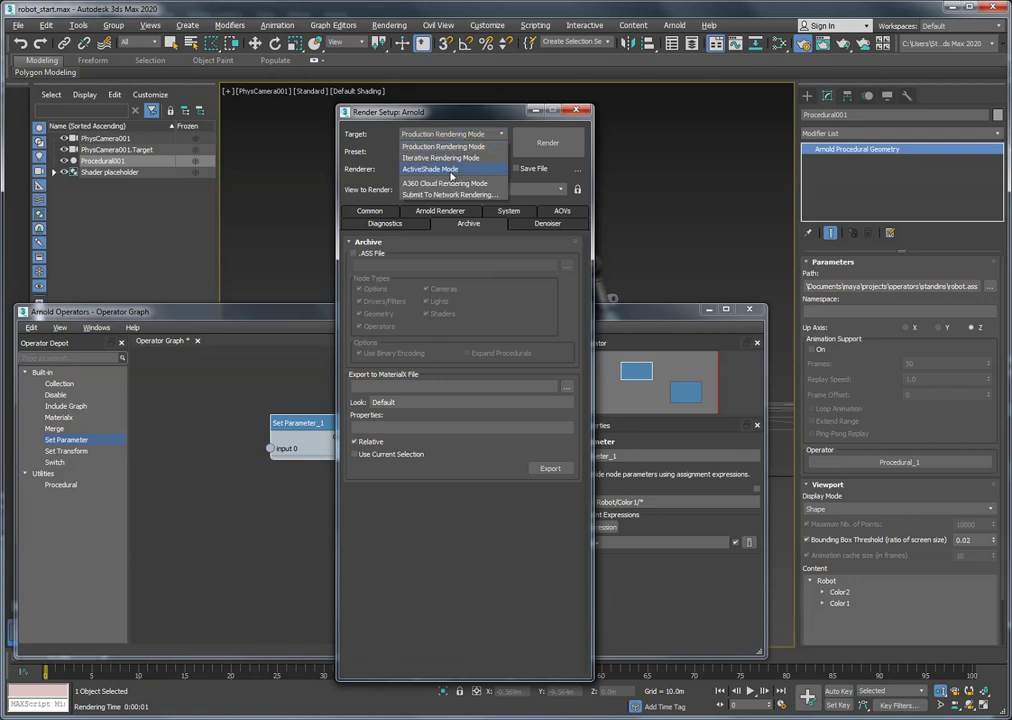
click(440, 172)
click(561, 151)
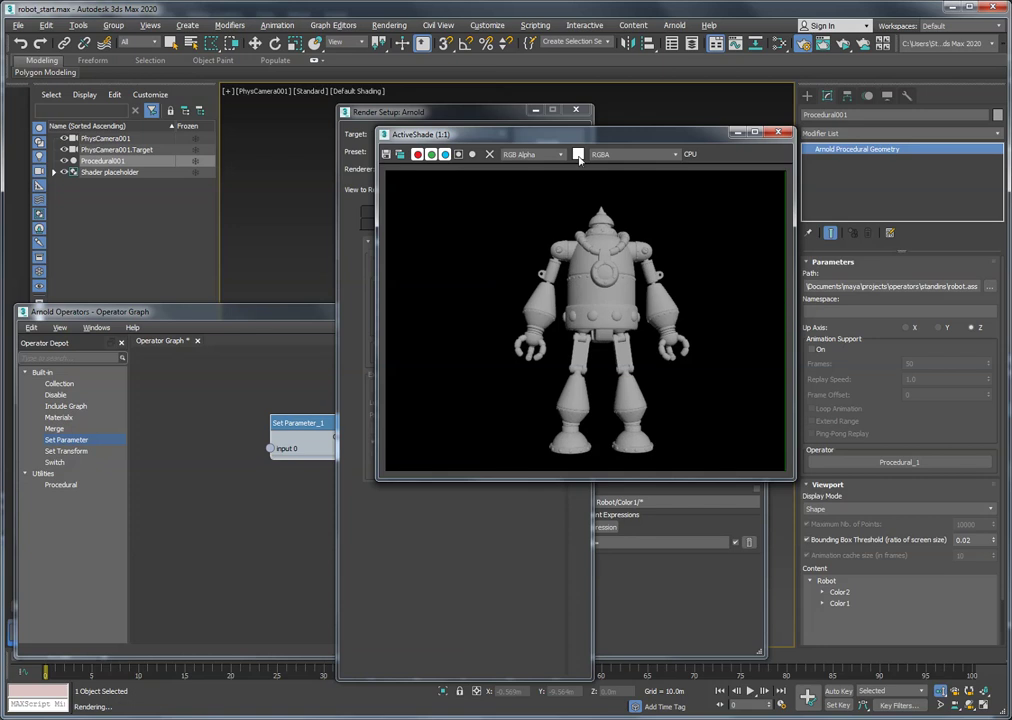
click(418, 85)
key(F10)
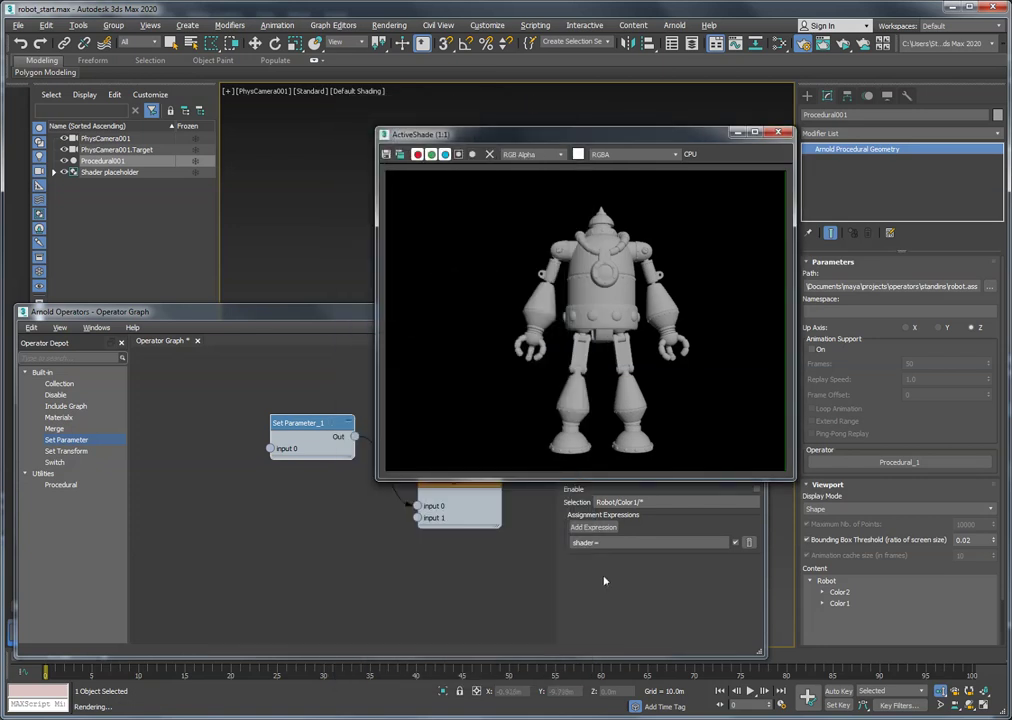
click(636, 542)
Change the assignment expression to visibility=0 and restart the ActiveShade render.
drag(636, 542, 566, 542)
text(visibility)
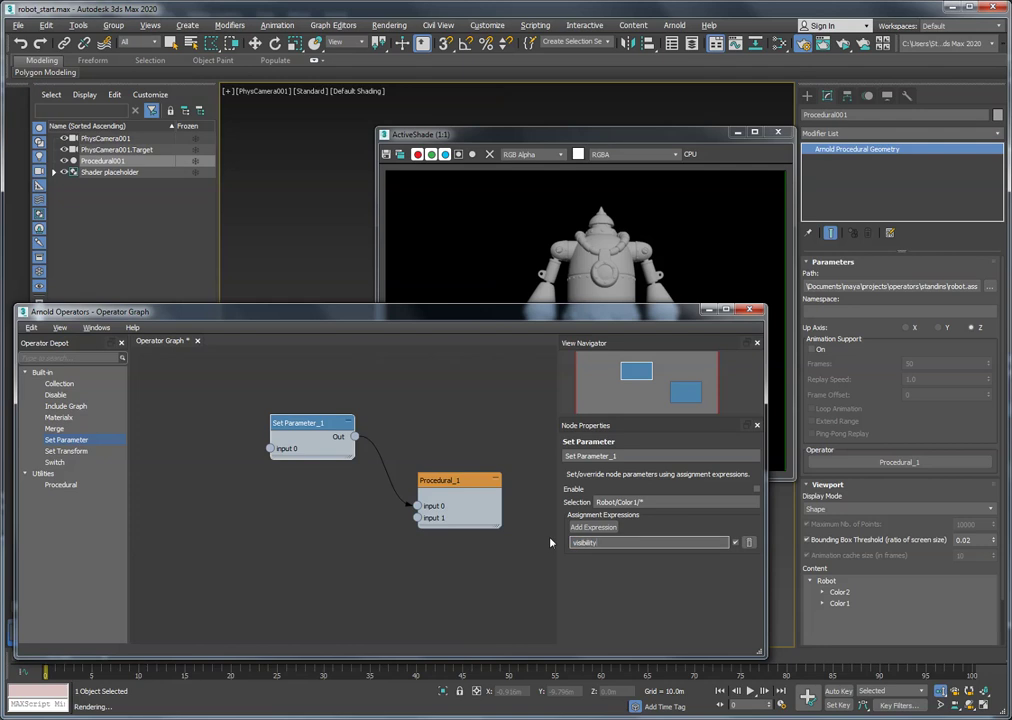
text(=0)
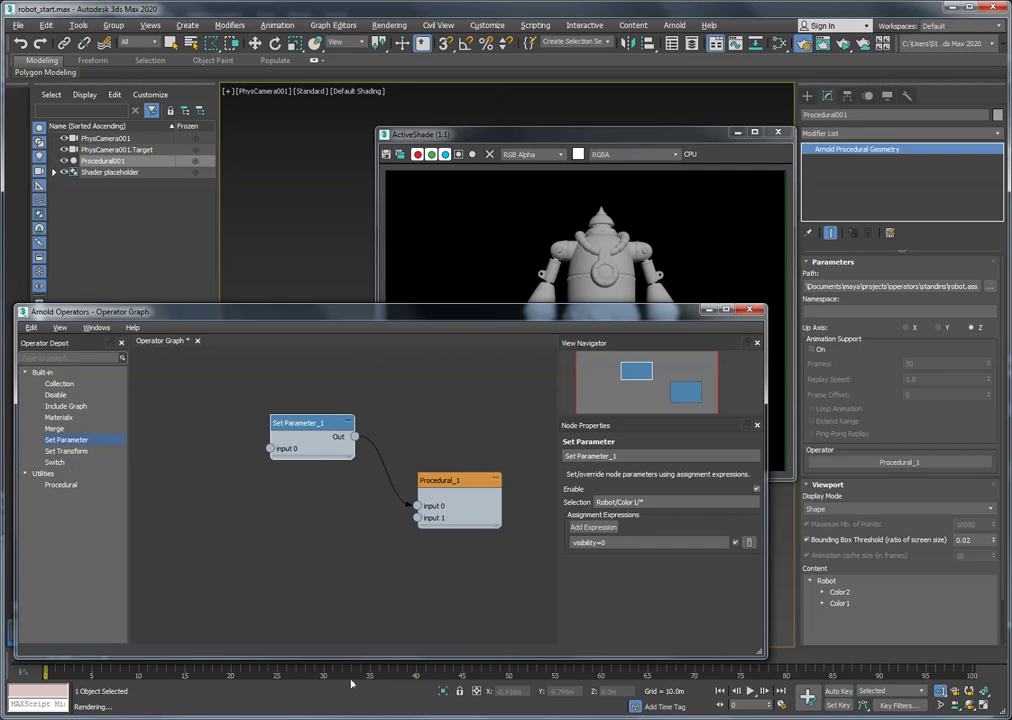
key(F10)
click(548, 146)
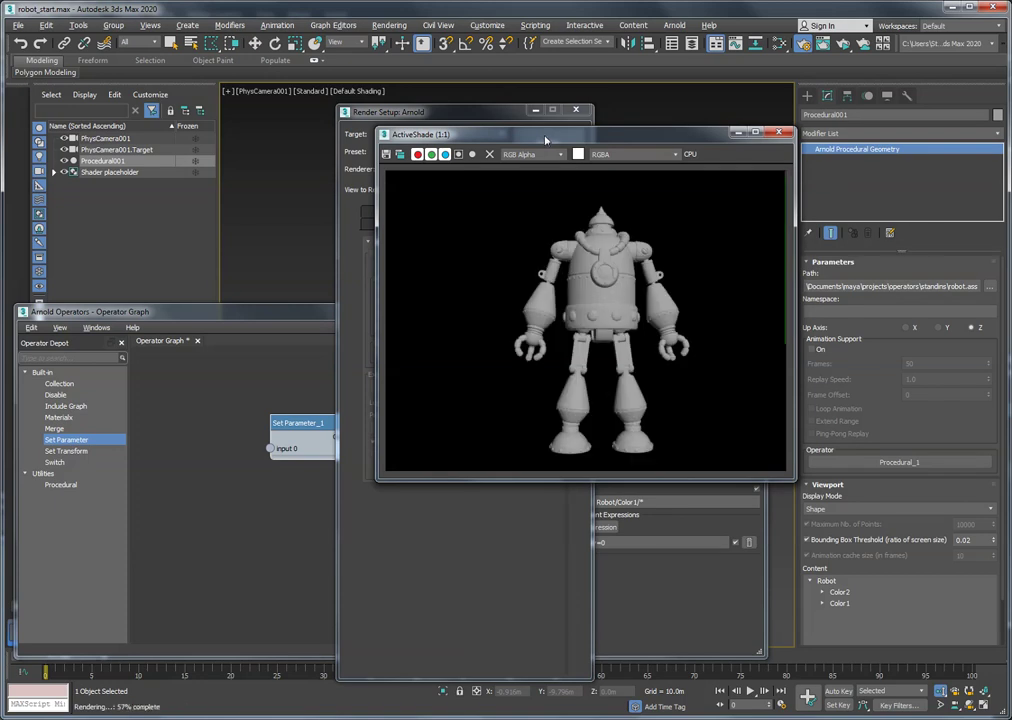
click(537, 112)
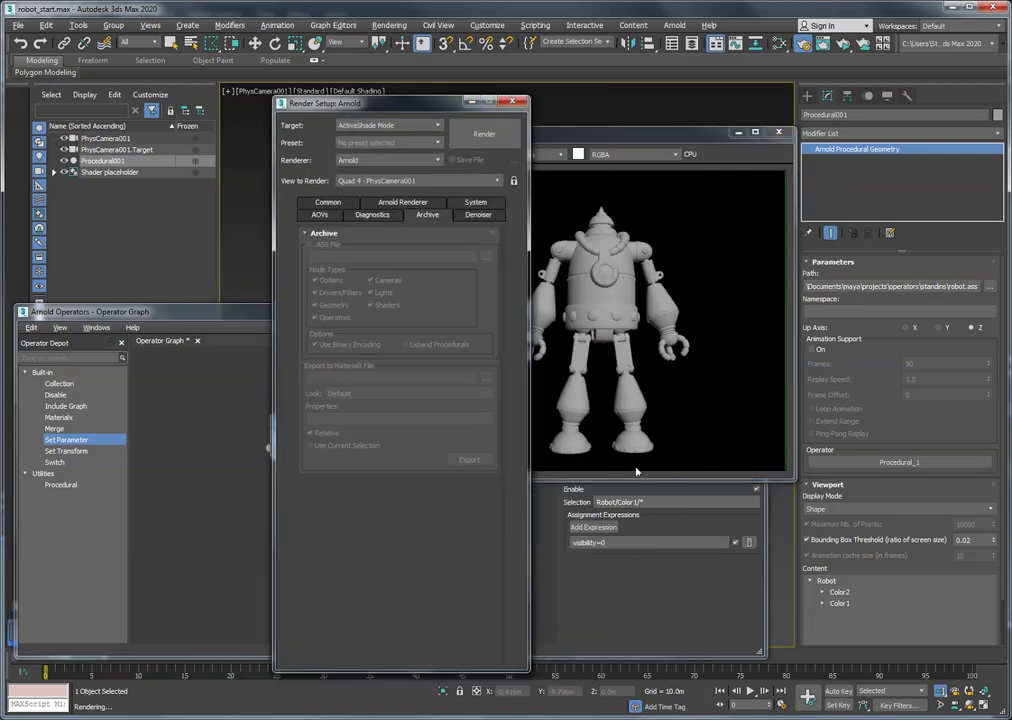
click(637, 502)
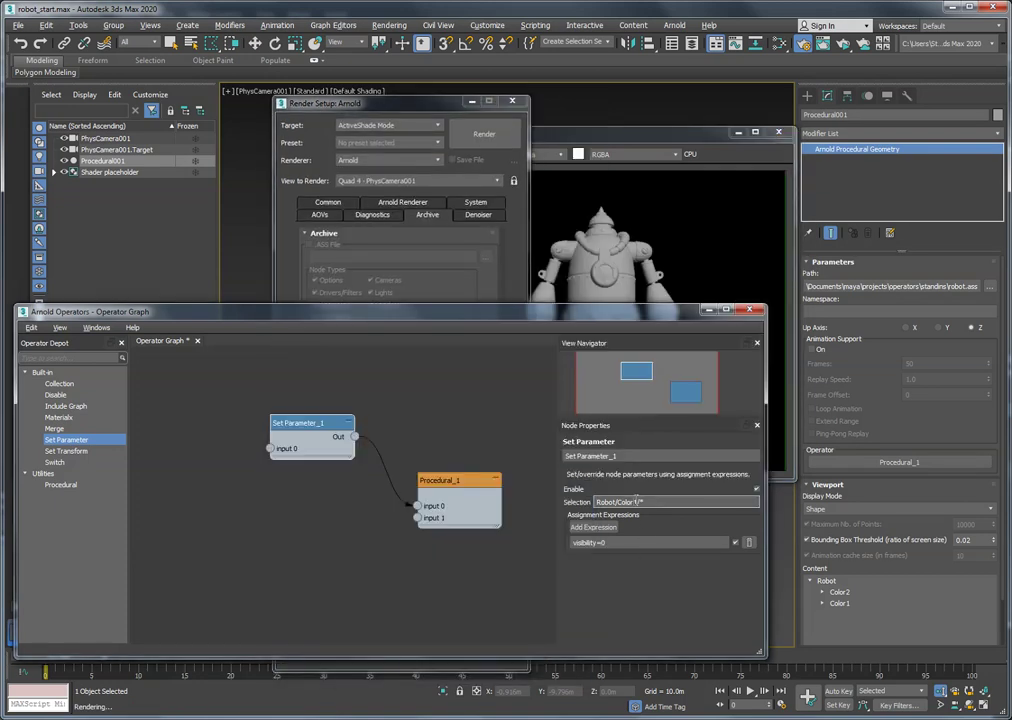
Prefix the Selection with a slash to read /Robot/Color1/*, then begin retyping the expression as shader.
key(Home)
text(/)
key(Return)
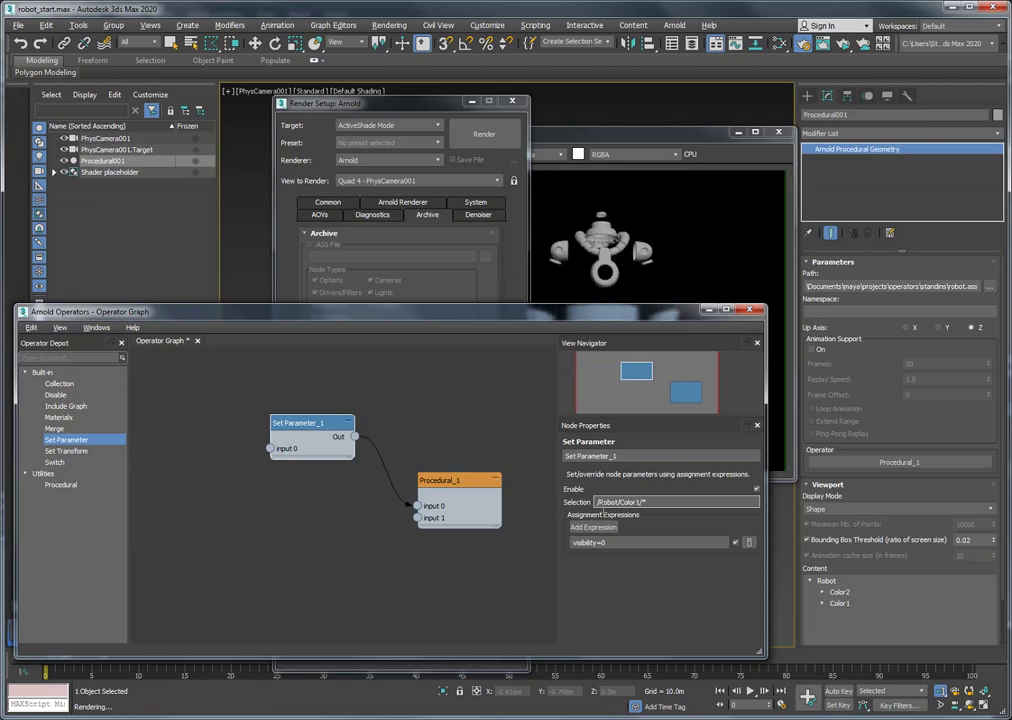
click(692, 136)
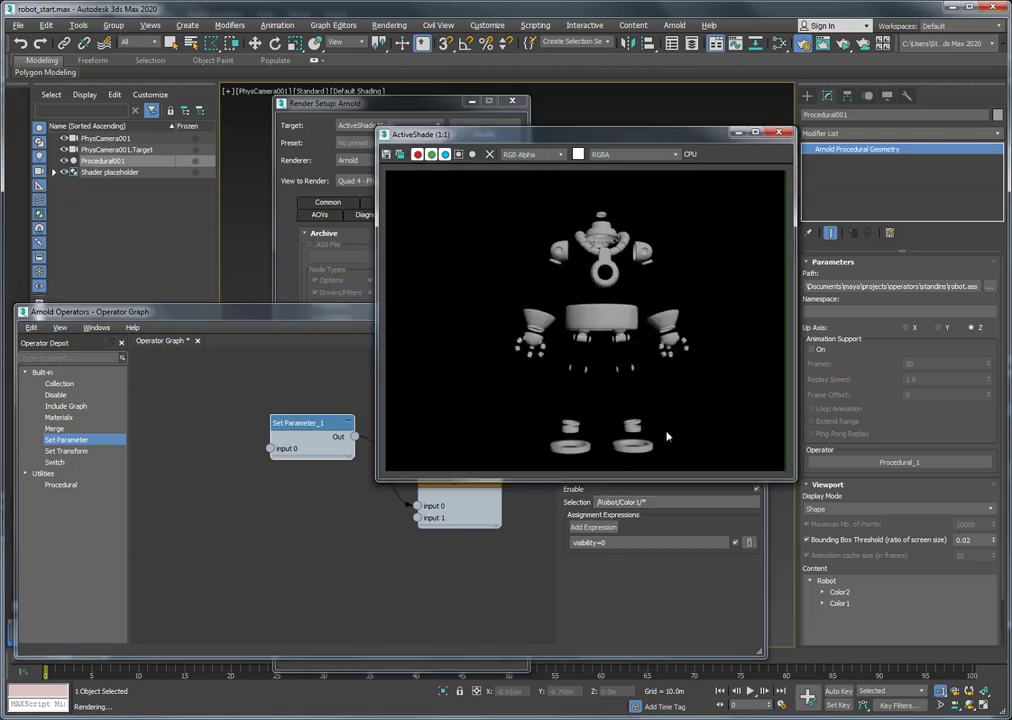
click(617, 542)
drag(617, 542, 571, 543)
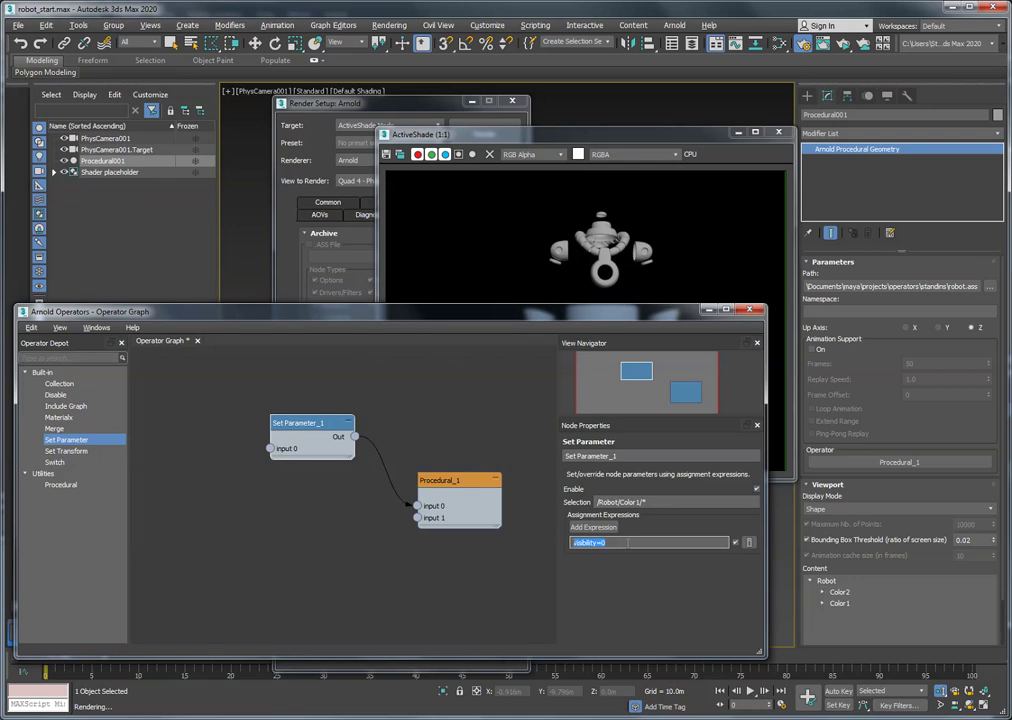
text(shader=)
Check the Black and Chrome material names in the Slate Material Editor, then return to the shader expression.
key(m)
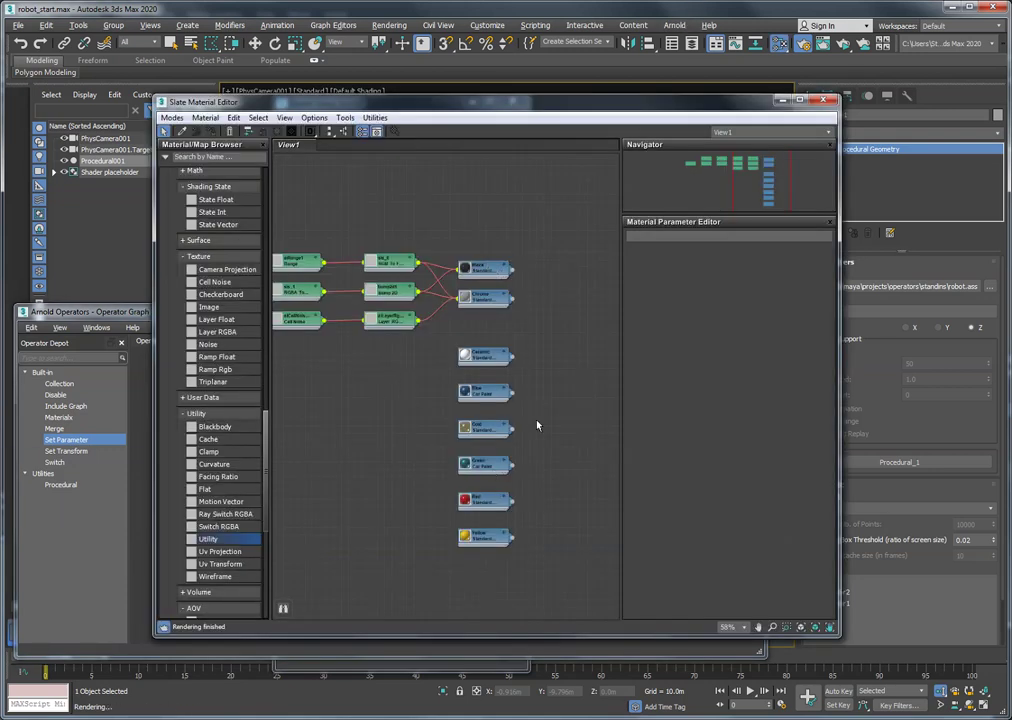
click(674, 25)
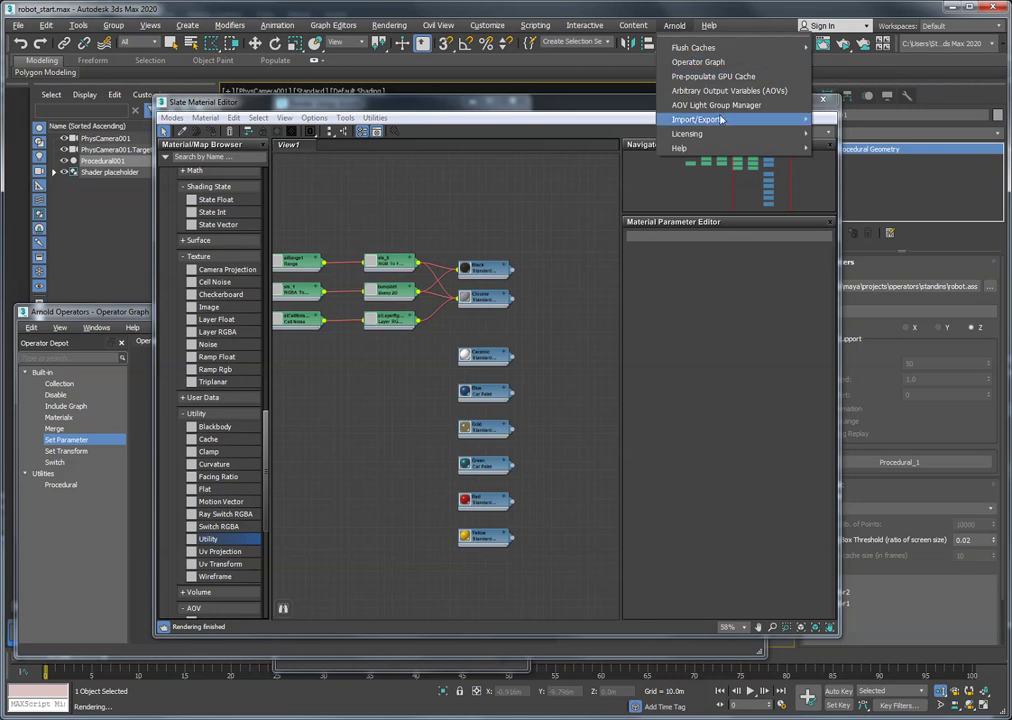
click(576, 300)
click(488, 268)
click(484, 297)
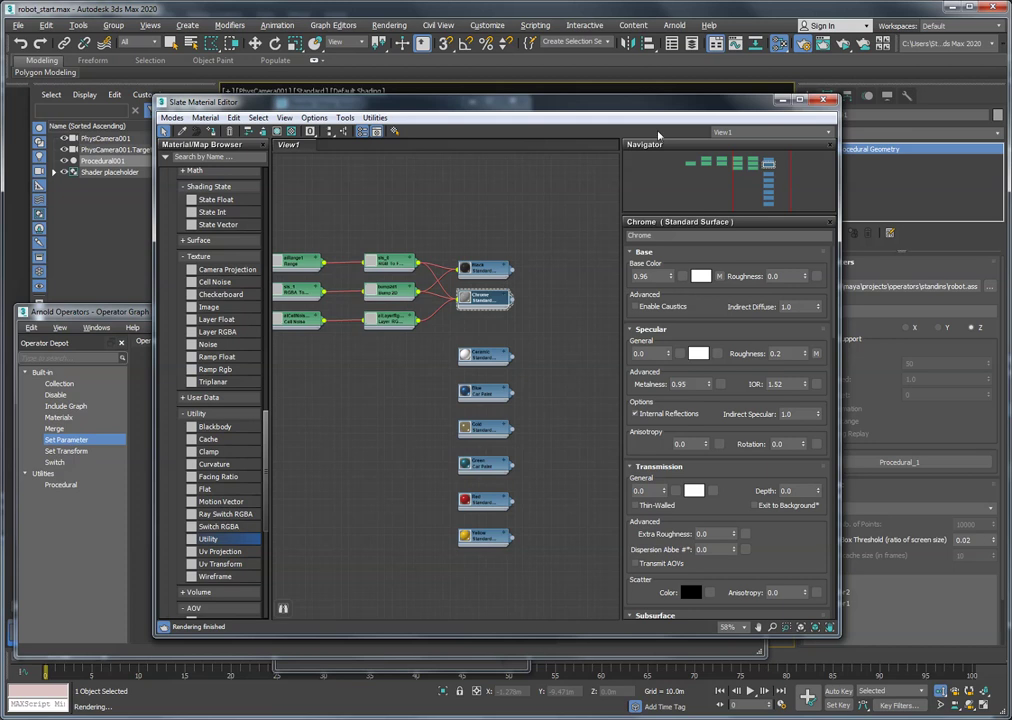
drag(663, 109, 445, 119)
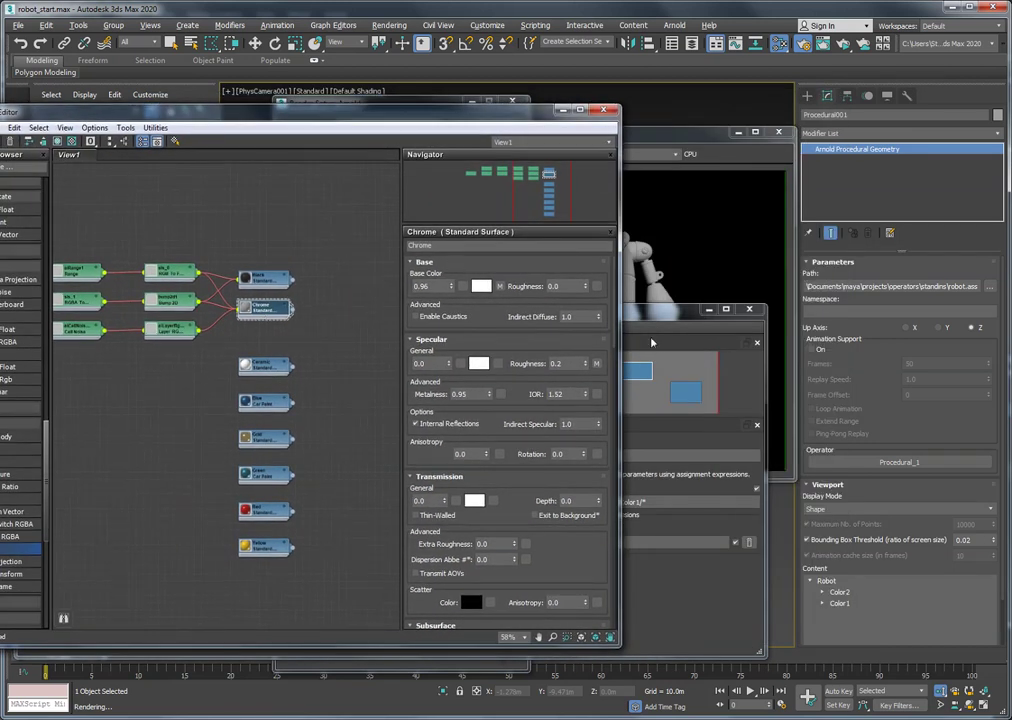
click(632, 486)
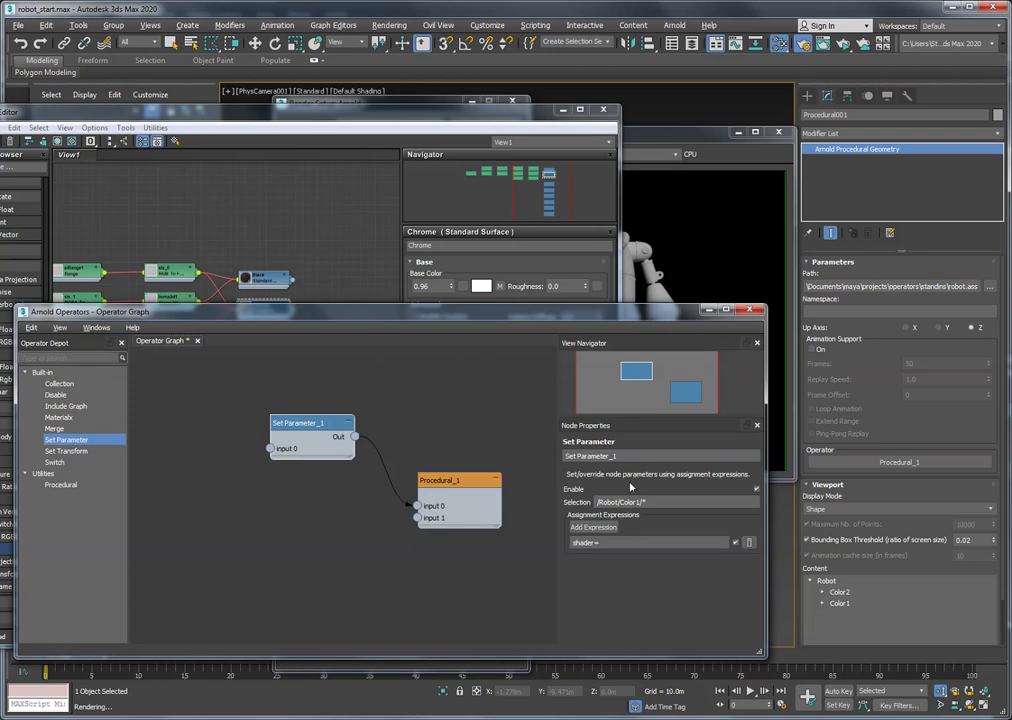
click(631, 544)
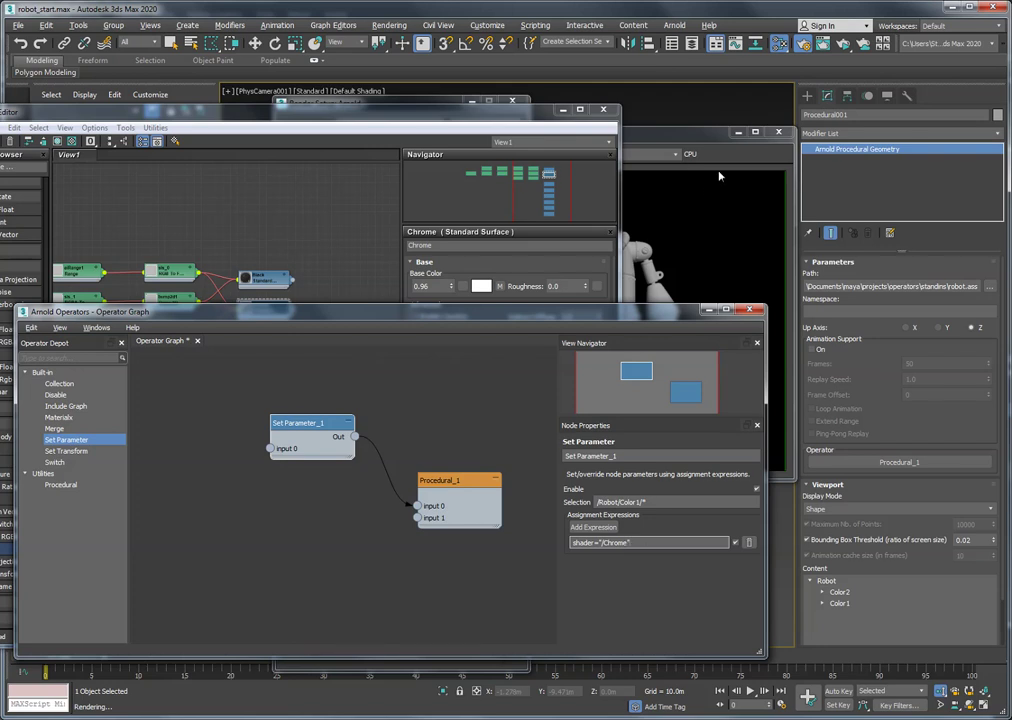
Complete the expression as shader="/Chrome" and restart ActiveShade to render the chrome robot.
key(F10)
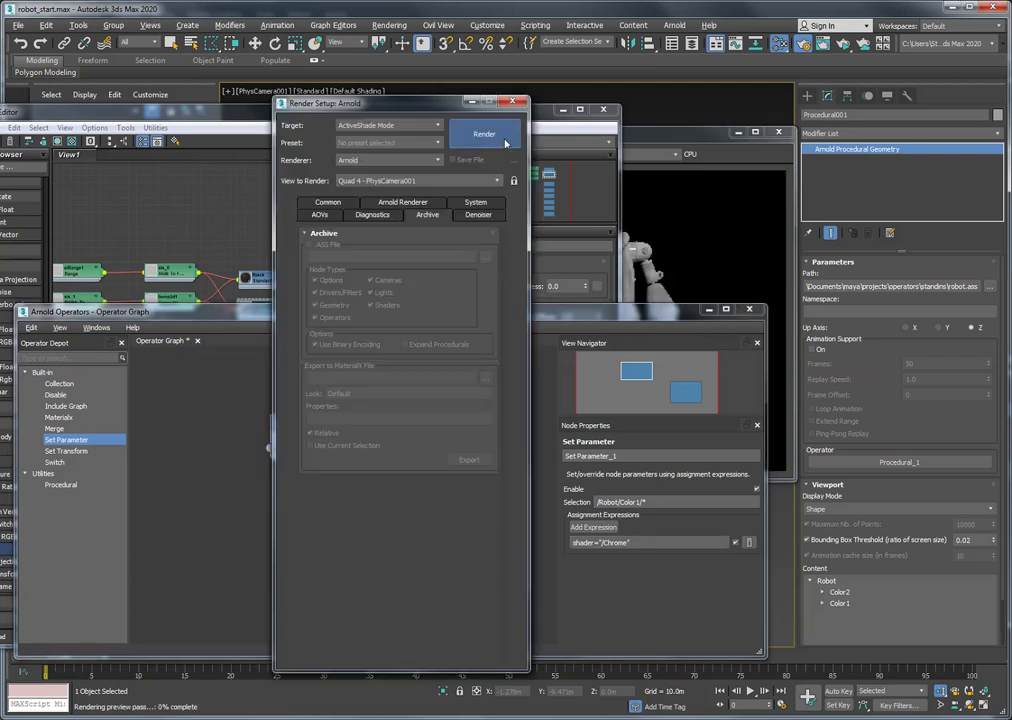
click(500, 138)
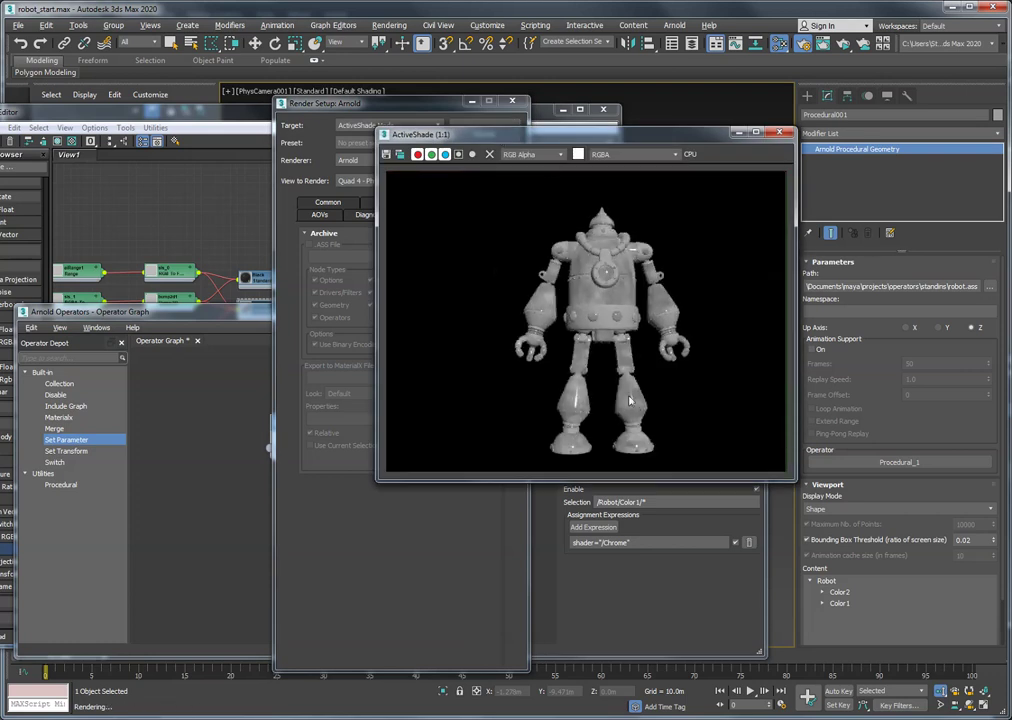
click(622, 577)
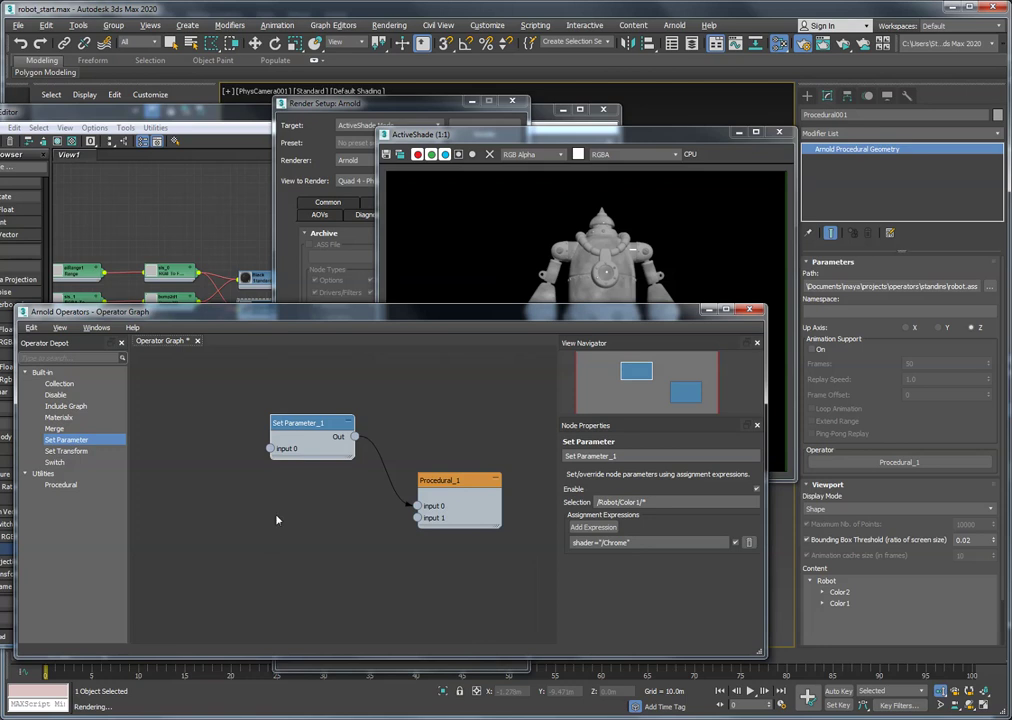
Add Set Parameter_2 wired into Procedural_1, selecting /Robot/Color2/* with a shader=" expression started.
drag(66, 440, 265, 522)
drag(410, 522, 417, 518)
click(305, 438)
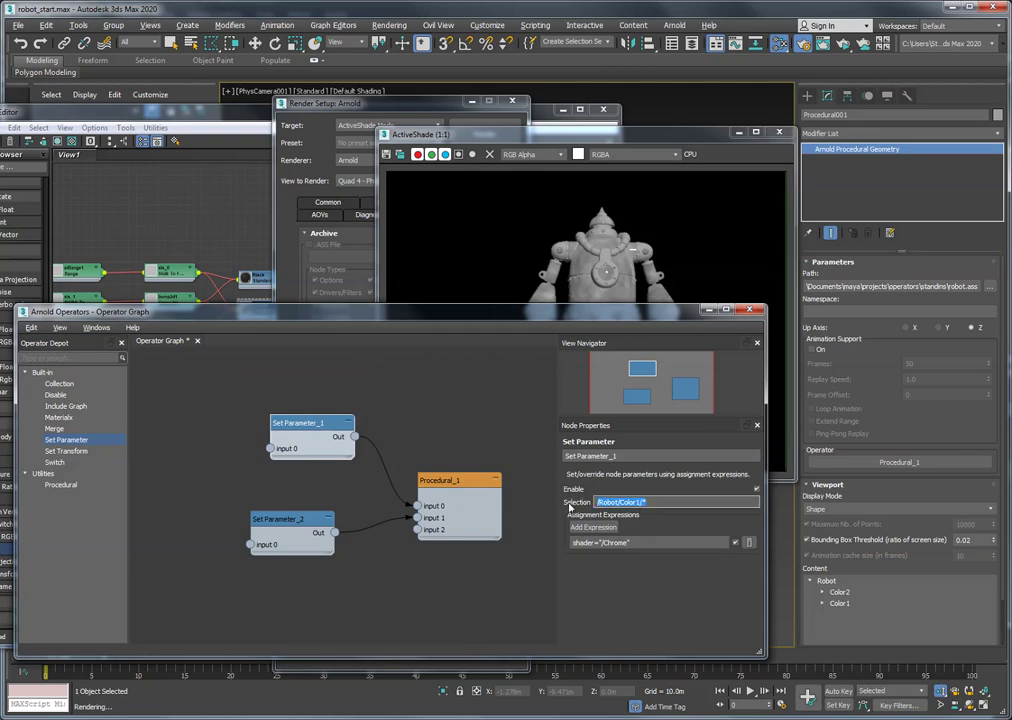
click(290, 520)
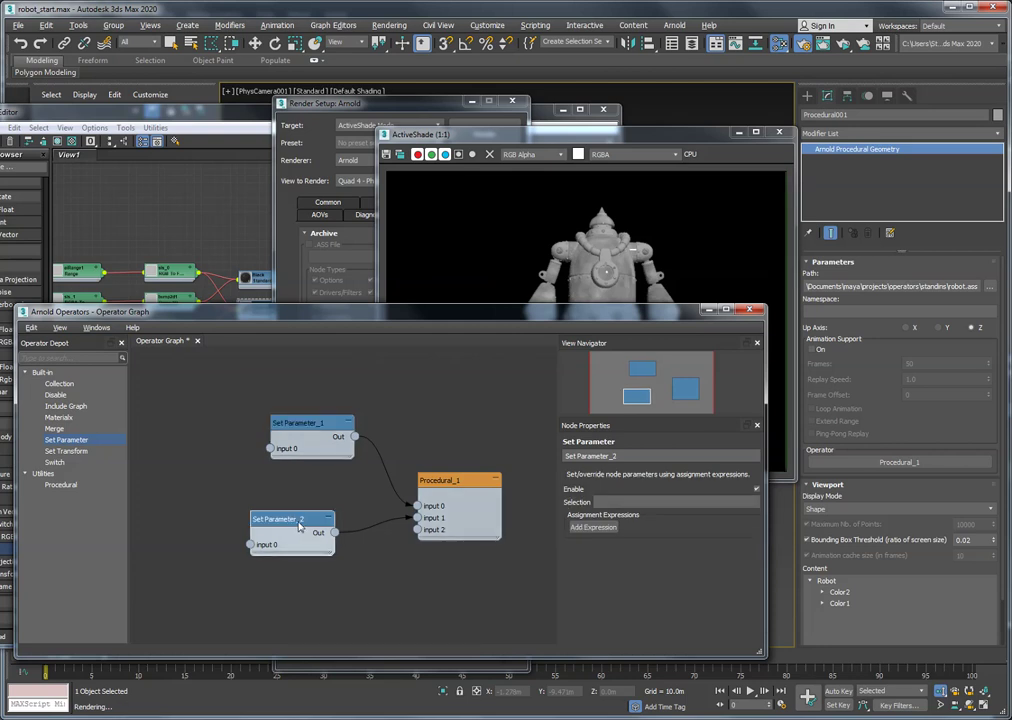
click(608, 499)
text(/Robot/Color 1/*)
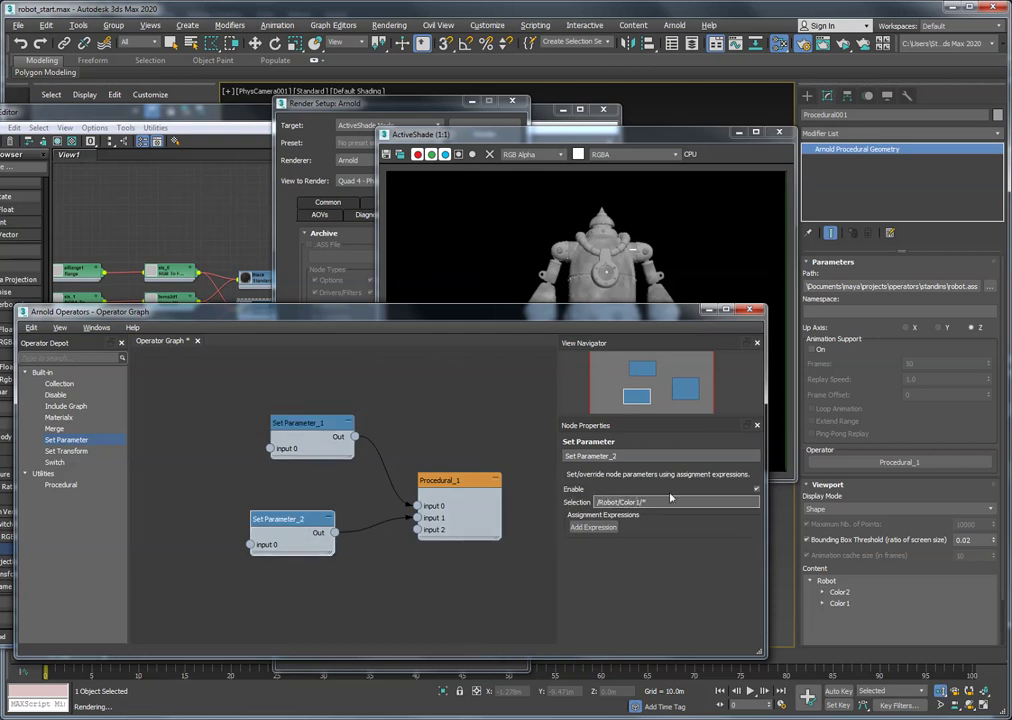
key(BackSpace)
click(594, 527)
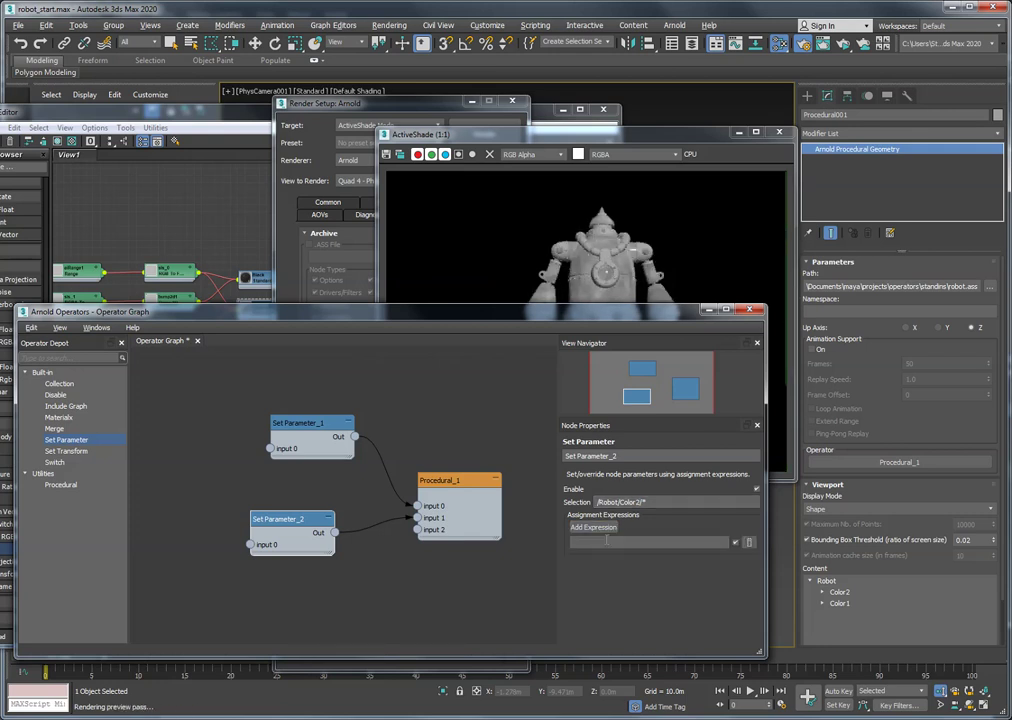
text(shader="/)
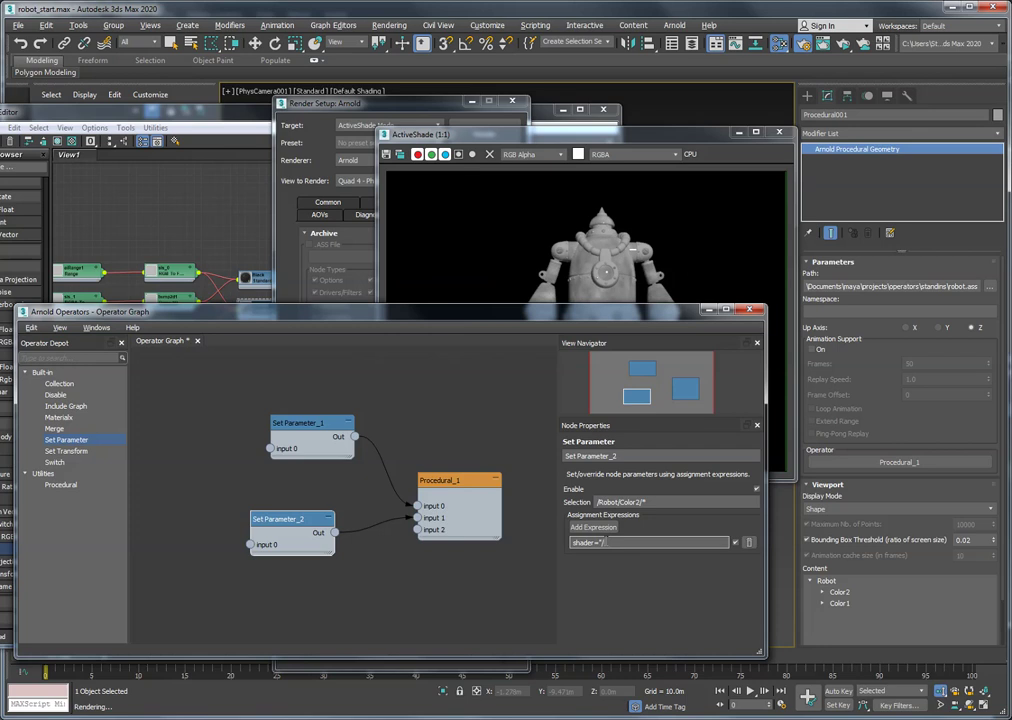
Confirm the Black material's name and finish Set Parameter_2's expression as shader="/Black".
click(257, 282)
double_click(257, 282)
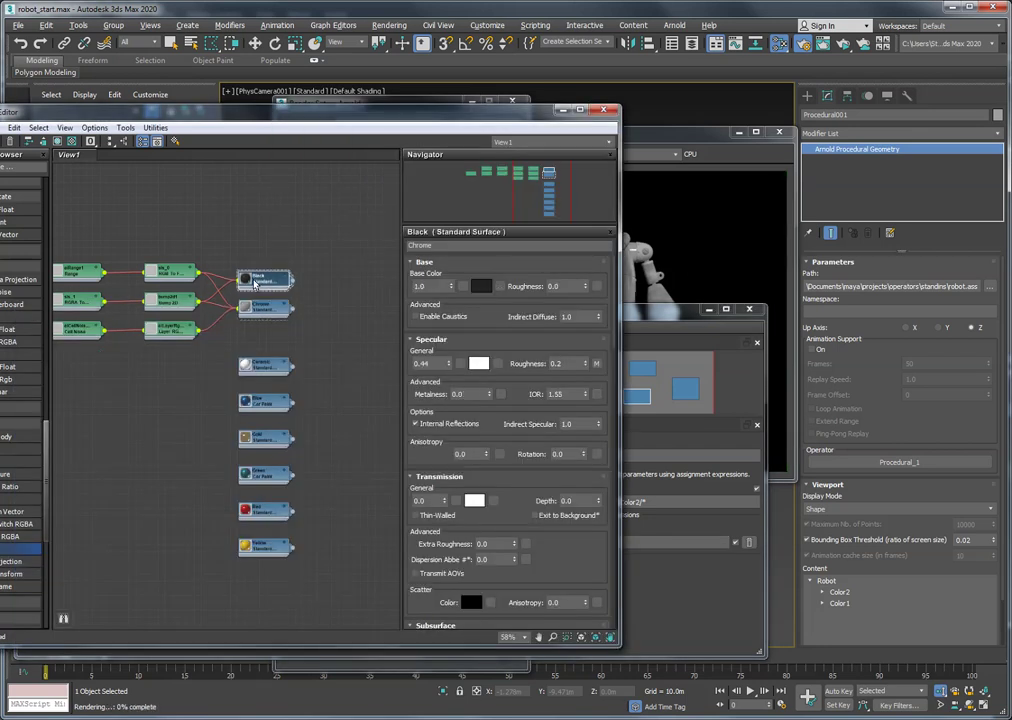
click(631, 542)
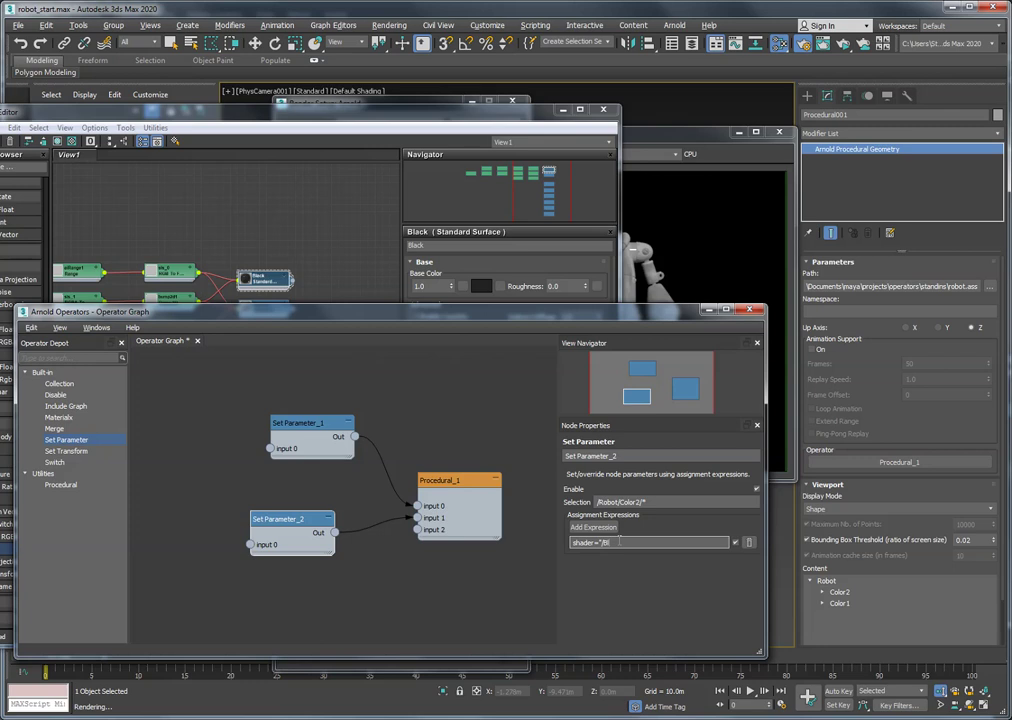
text(Black")
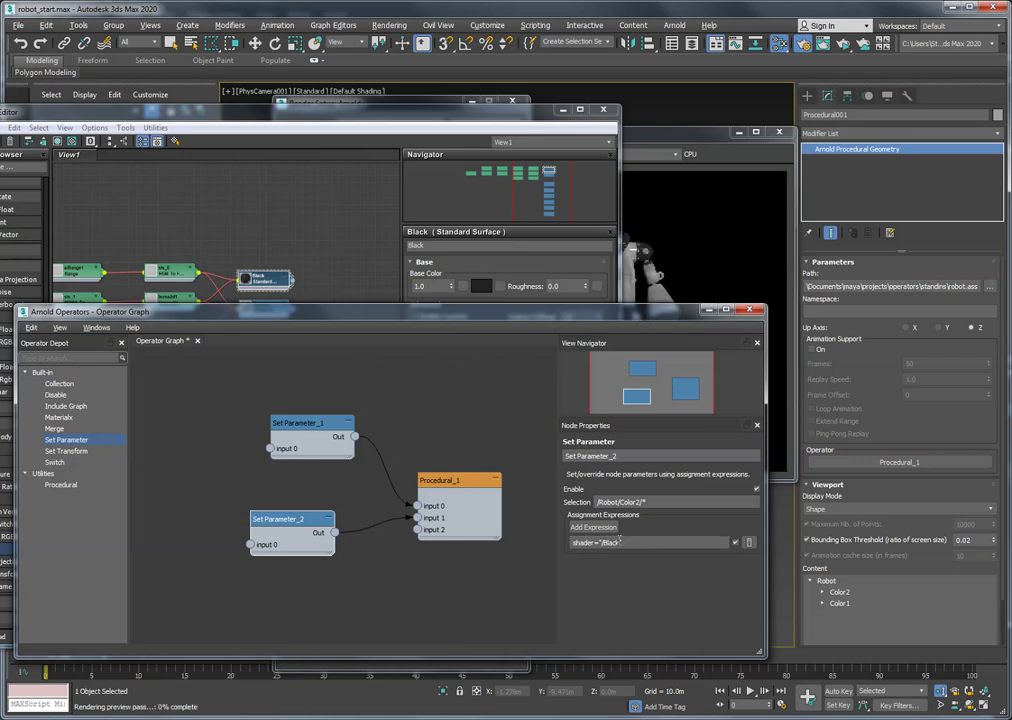
click(714, 147)
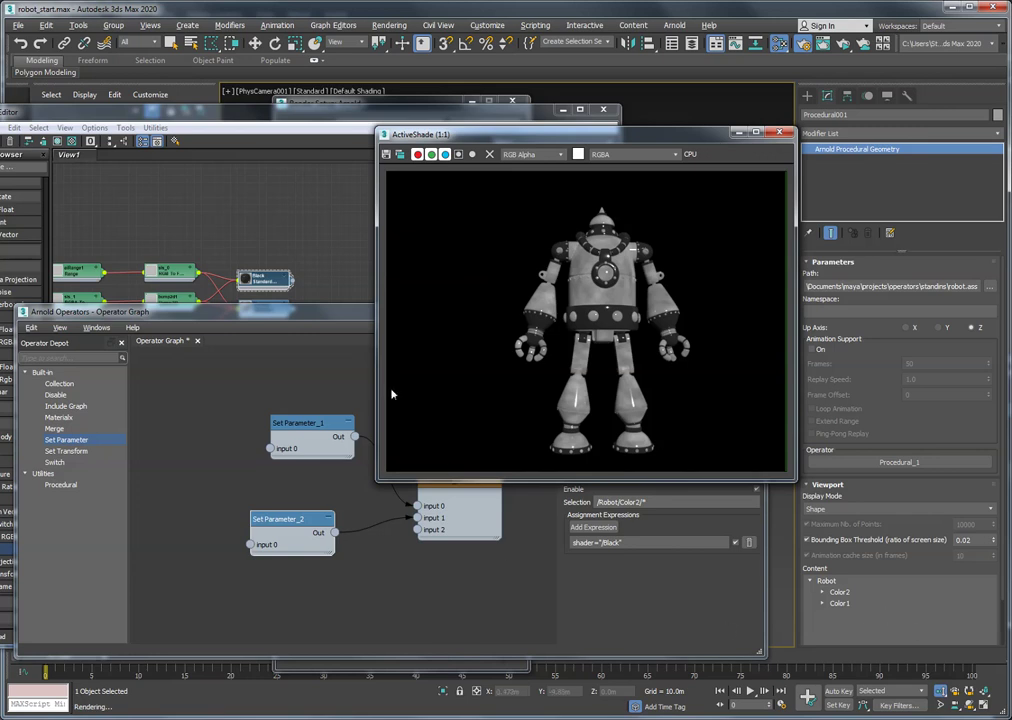
click(371, 458)
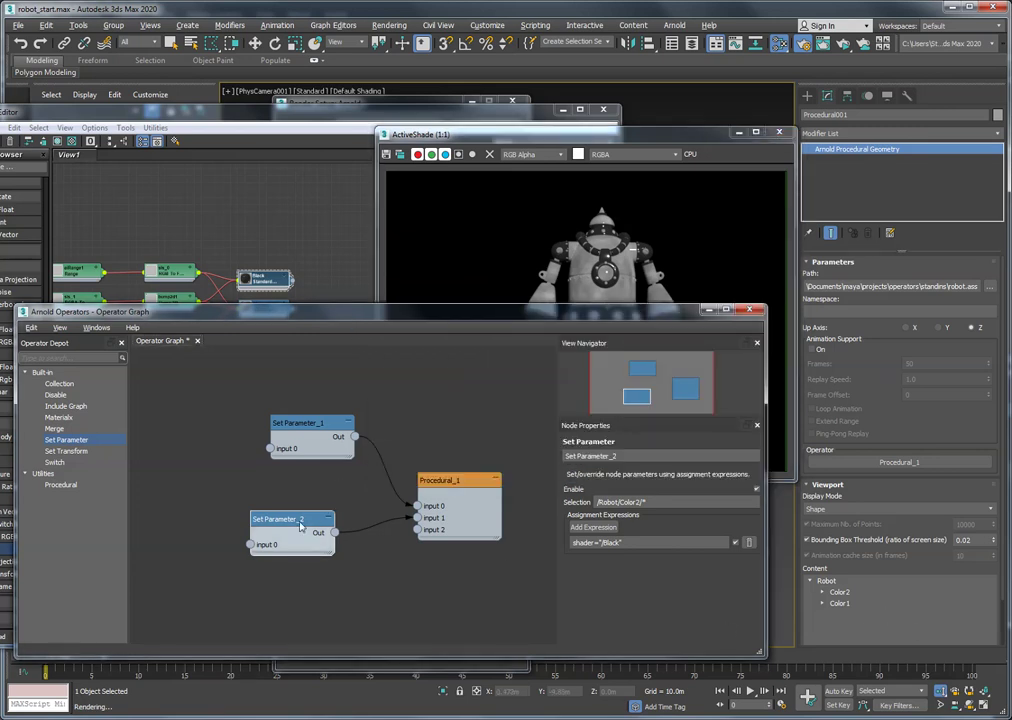
Align Set Parameter_2 under Set Parameter_1, close the Slate Material Editor, and minimize the graph.
drag(294, 530, 312, 516)
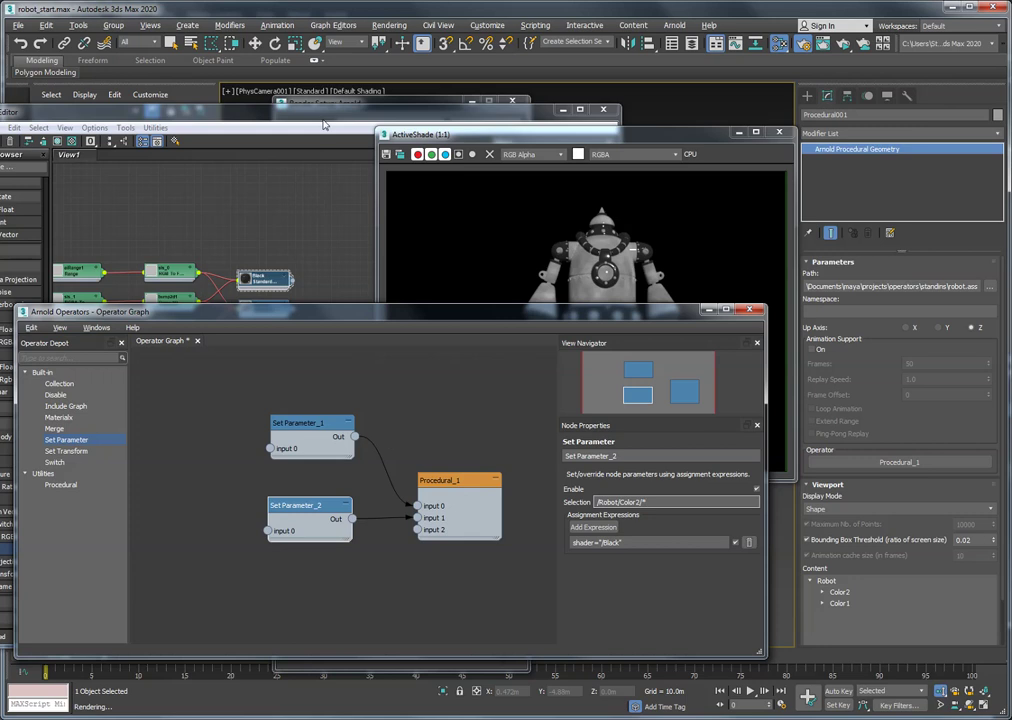
click(377, 119)
click(648, 524)
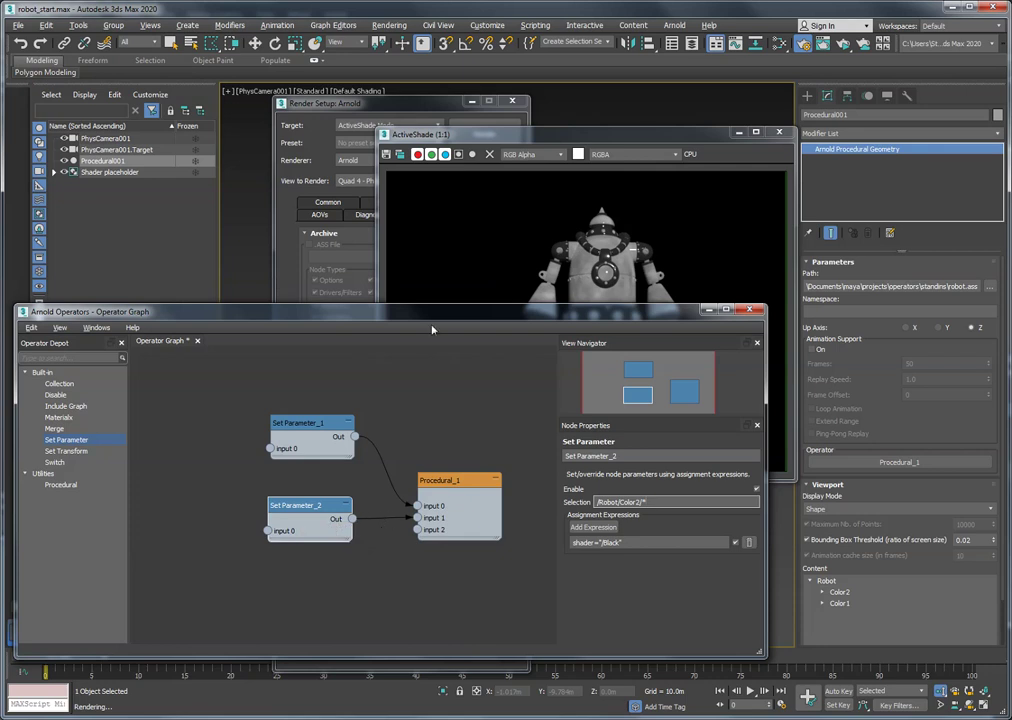
drag(667, 311, 231, 251)
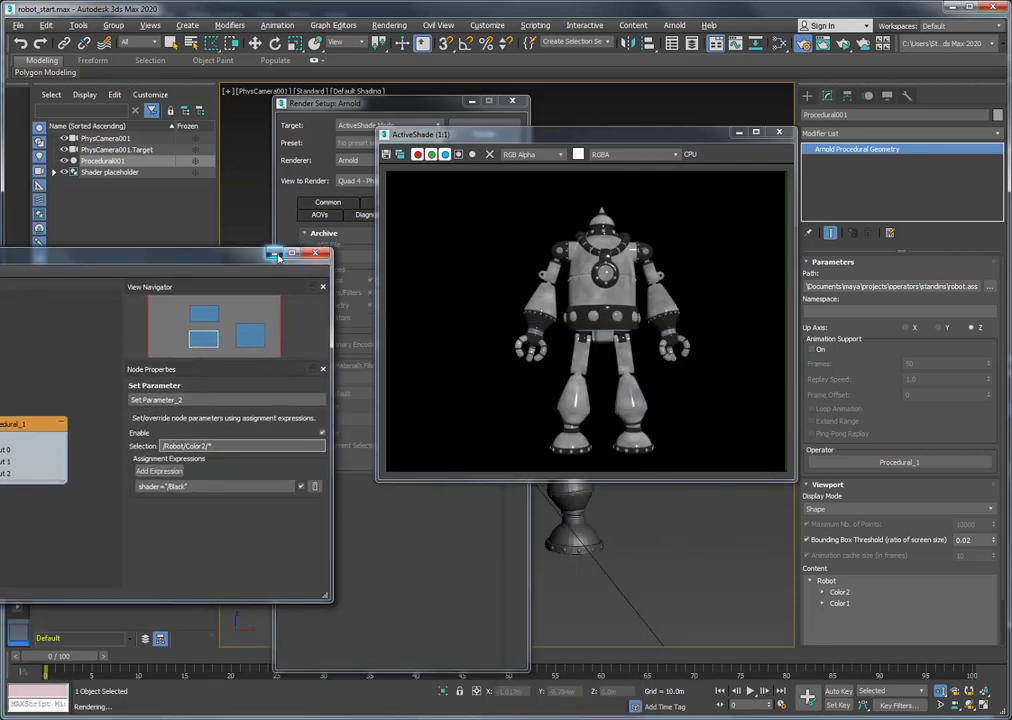
click(273, 253)
Close Render Setup, move the ActiveShade window aside, and dolly the camera view out.
click(472, 101)
drag(565, 126, 671, 100)
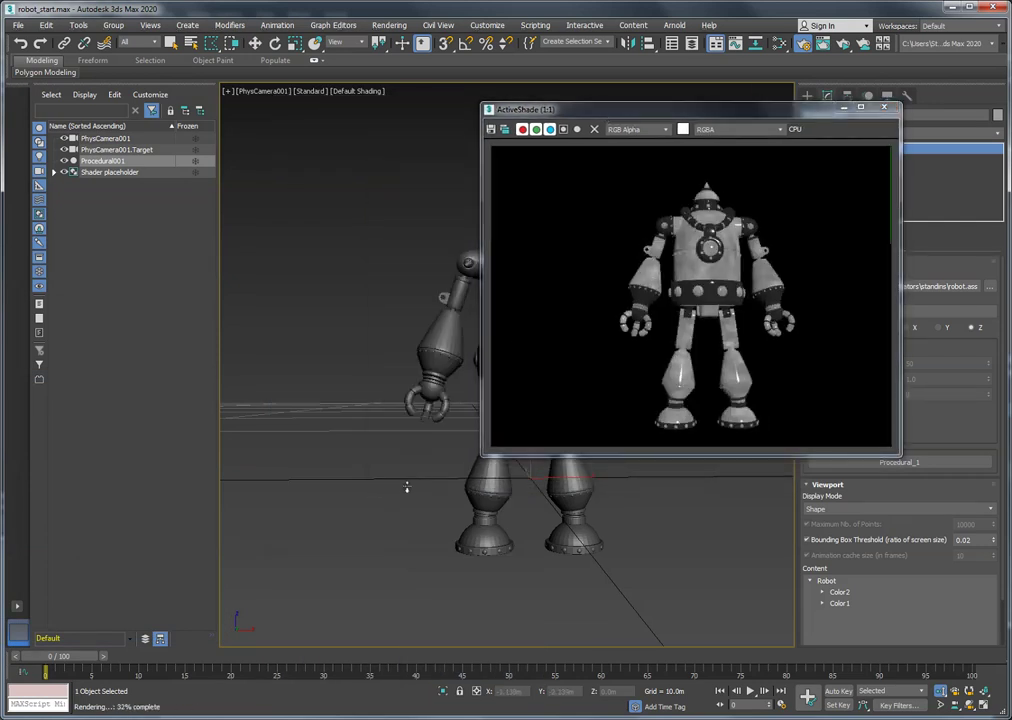
scroll(420, 420, down, 3)
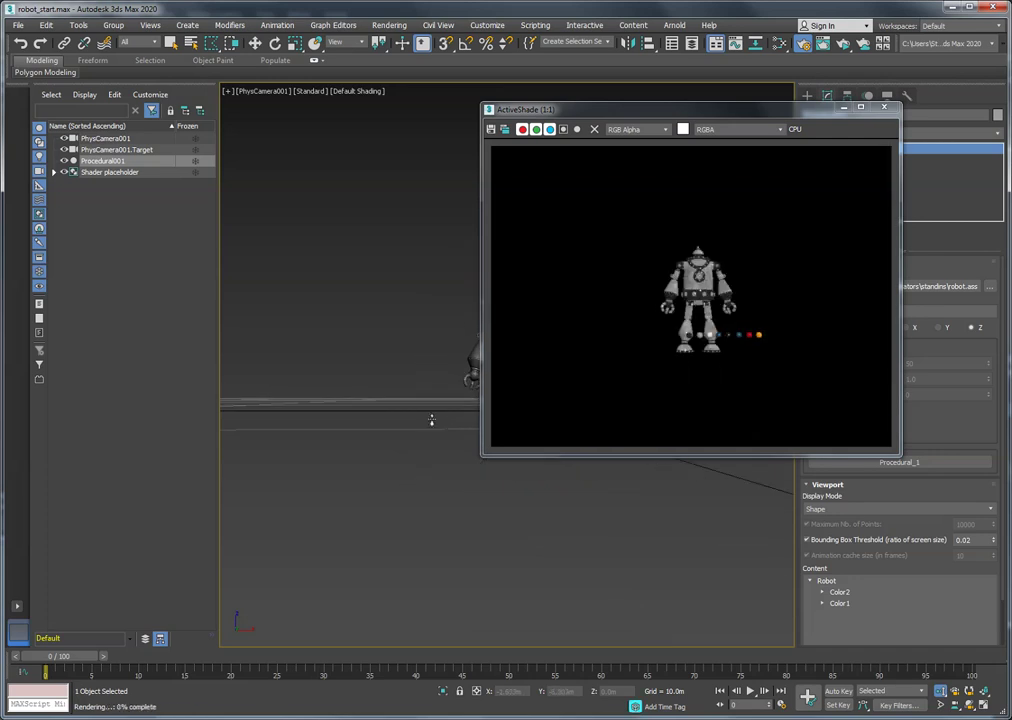
scroll(434, 372, up, 8)
scroll(434, 372, down, 5)
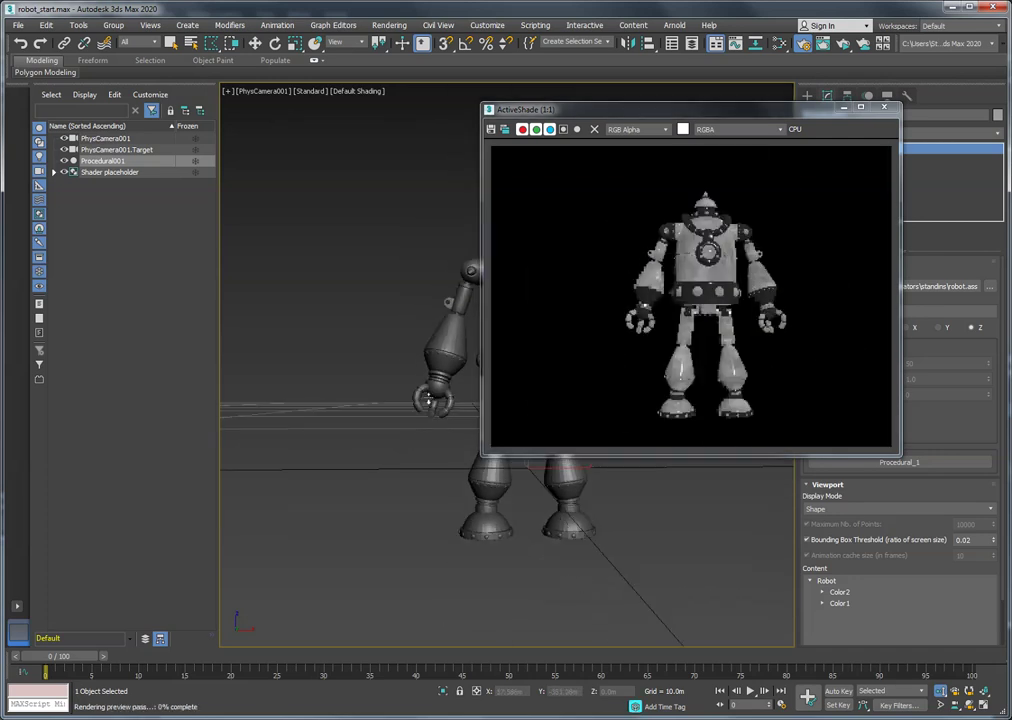